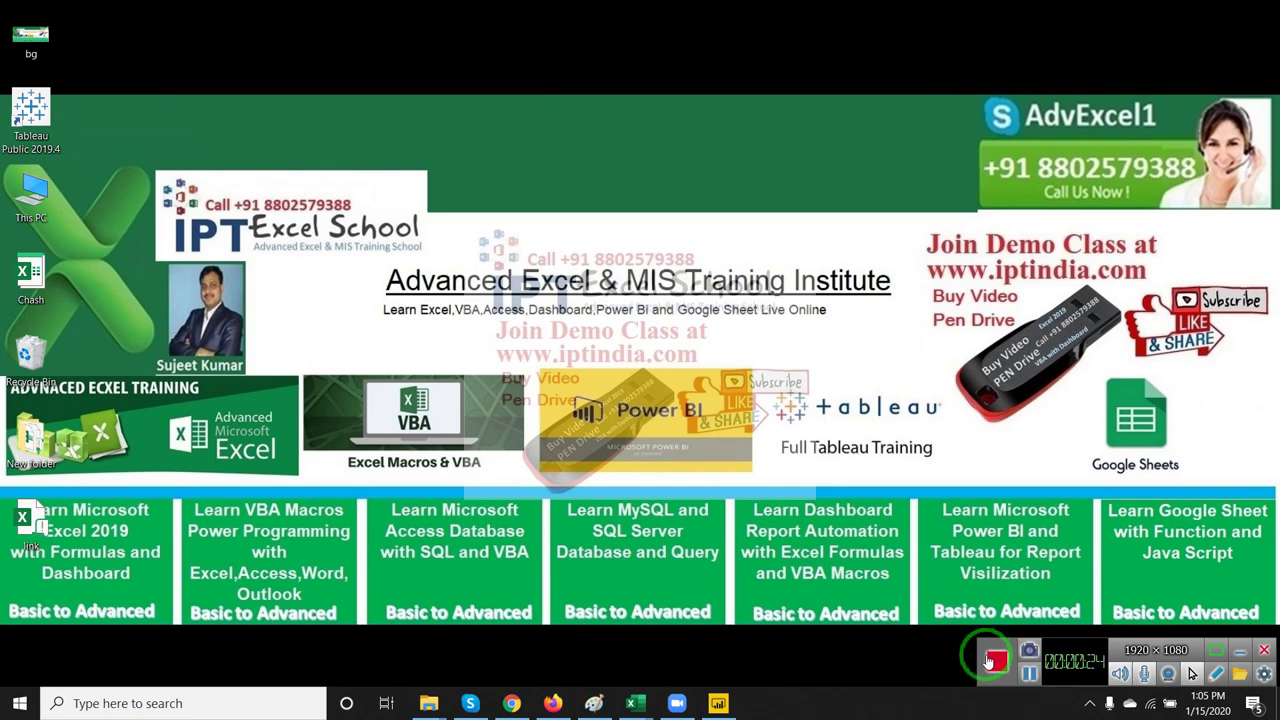
Switch to the Excel workbook Book3 that holds the word-count sentence.
{"action": "key", "text": "alt+Tab"}
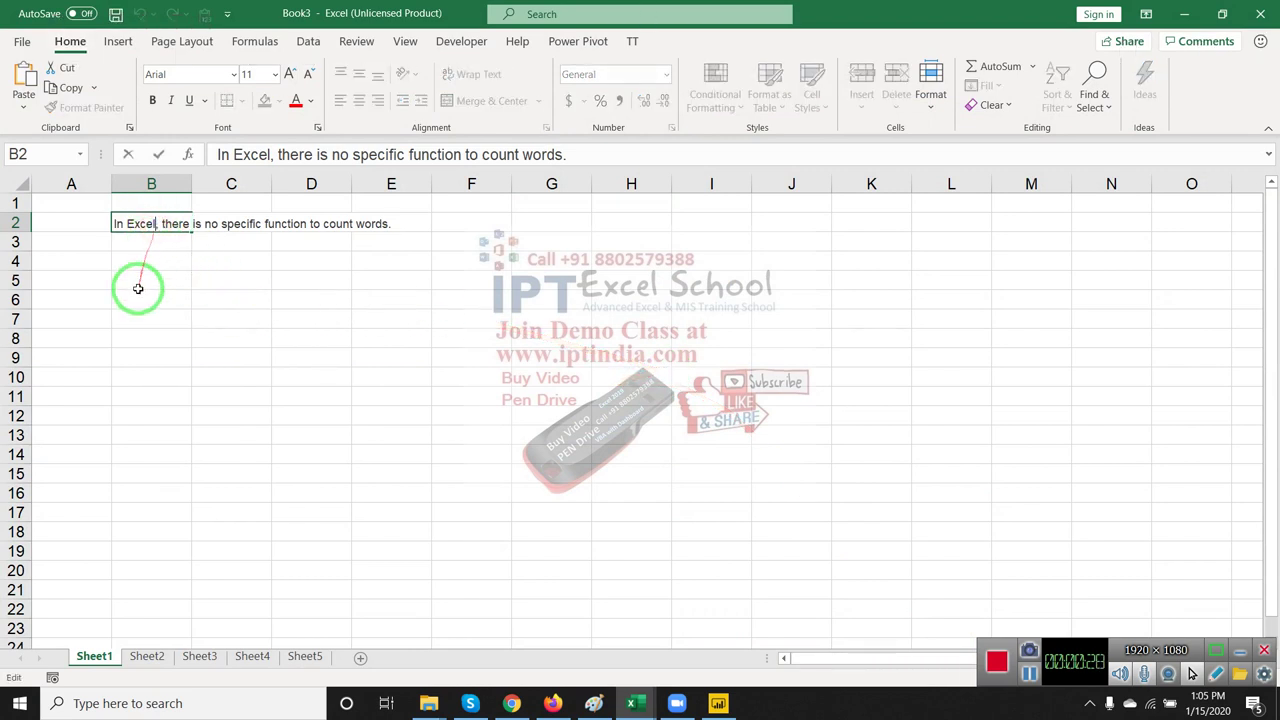
Paste 'In Excel, there is no specific function to count words.' into B2 and check the neighbouring cells.
{"action": "key", "text": "ctrl+v"}
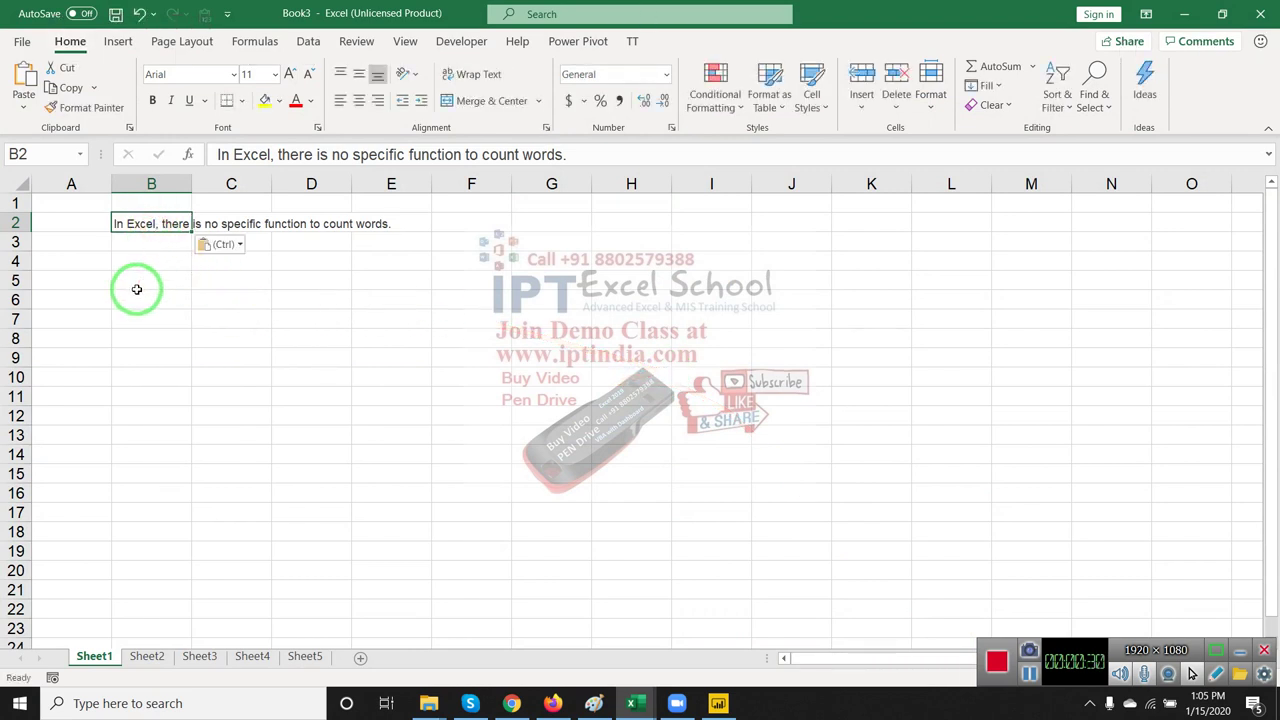
{"action": "left_click", "coordinate": [161, 246]}
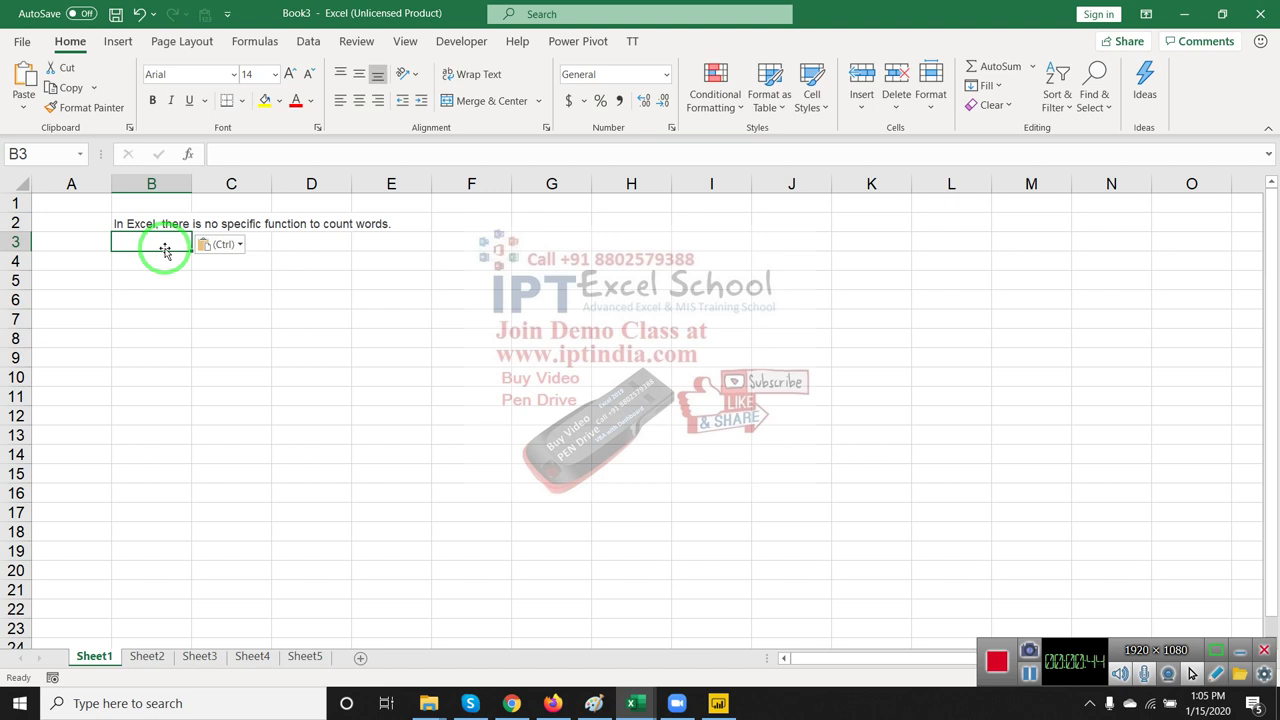
{"action": "key", "text": "Left"}
{"action": "key", "text": "Right"}
{"action": "key", "text": "Up"}
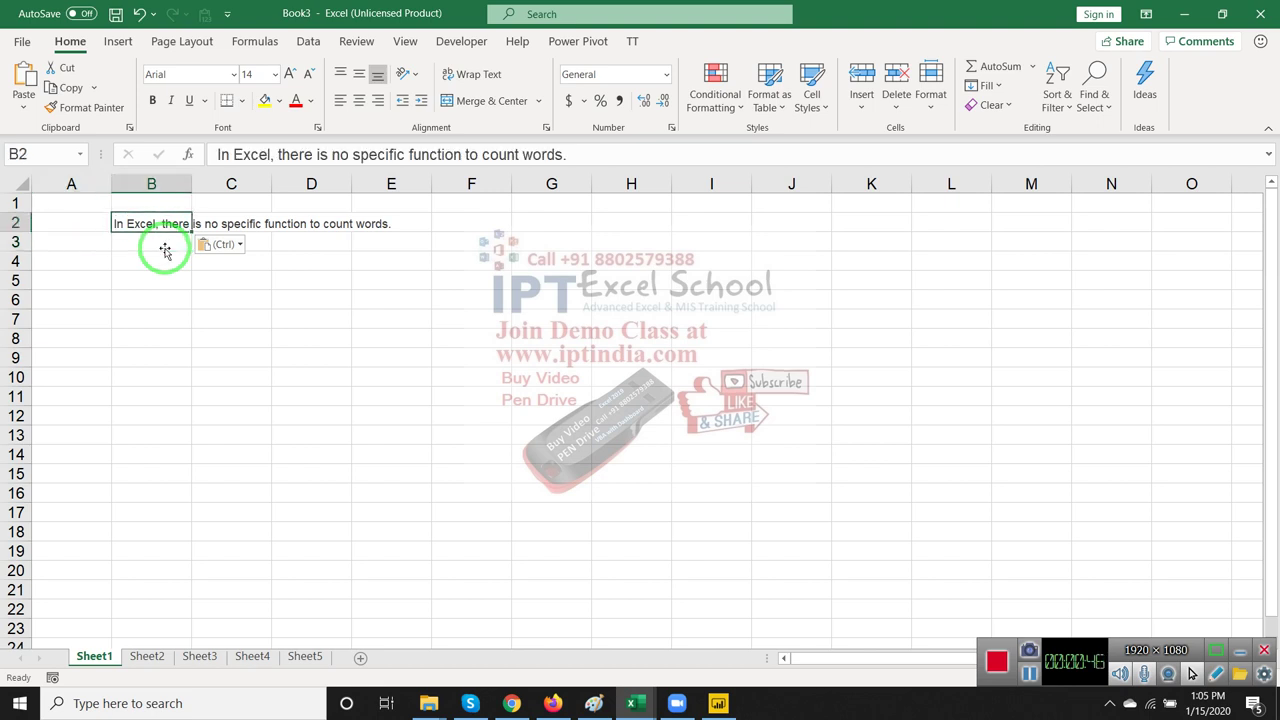
{"action": "key", "text": "Right"}
{"action": "key", "text": "Right"}
{"action": "key", "text": "Right"}
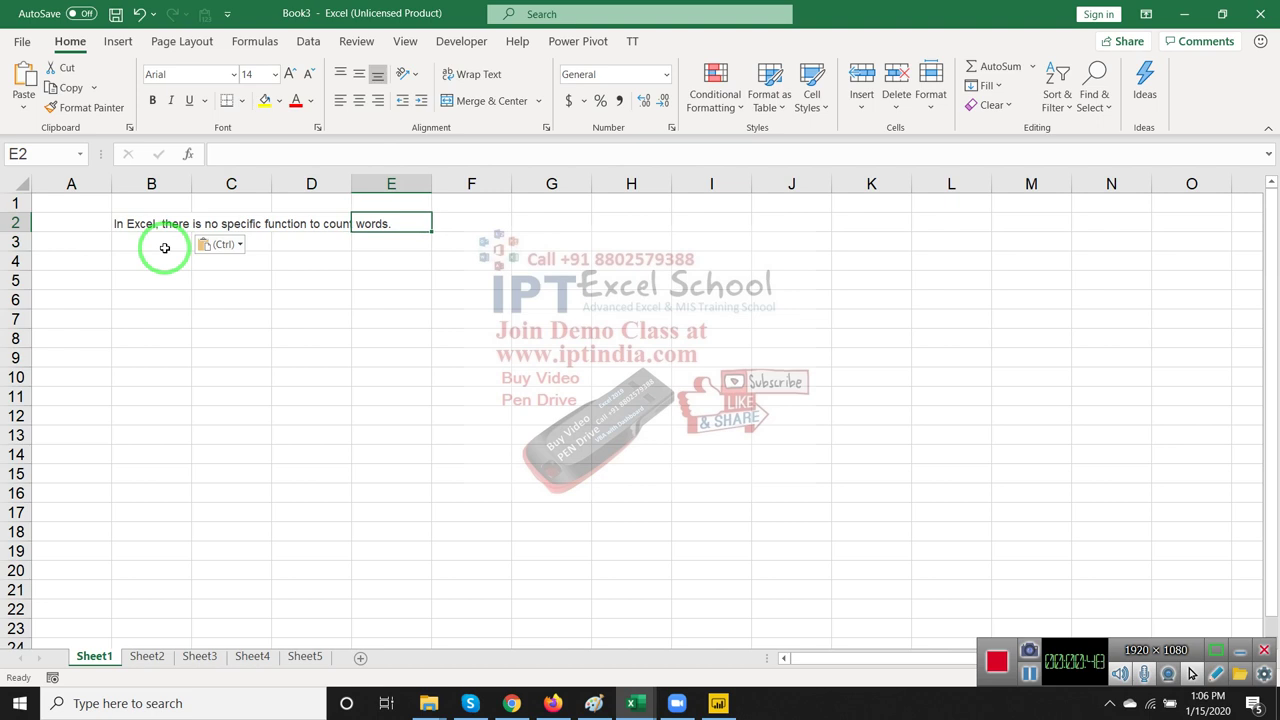
{"action": "key", "text": "Down"}
{"action": "key", "text": "Left"}
{"action": "key", "text": "Left"}
{"action": "key", "text": "Left"}
{"action": "key", "text": "Left"}
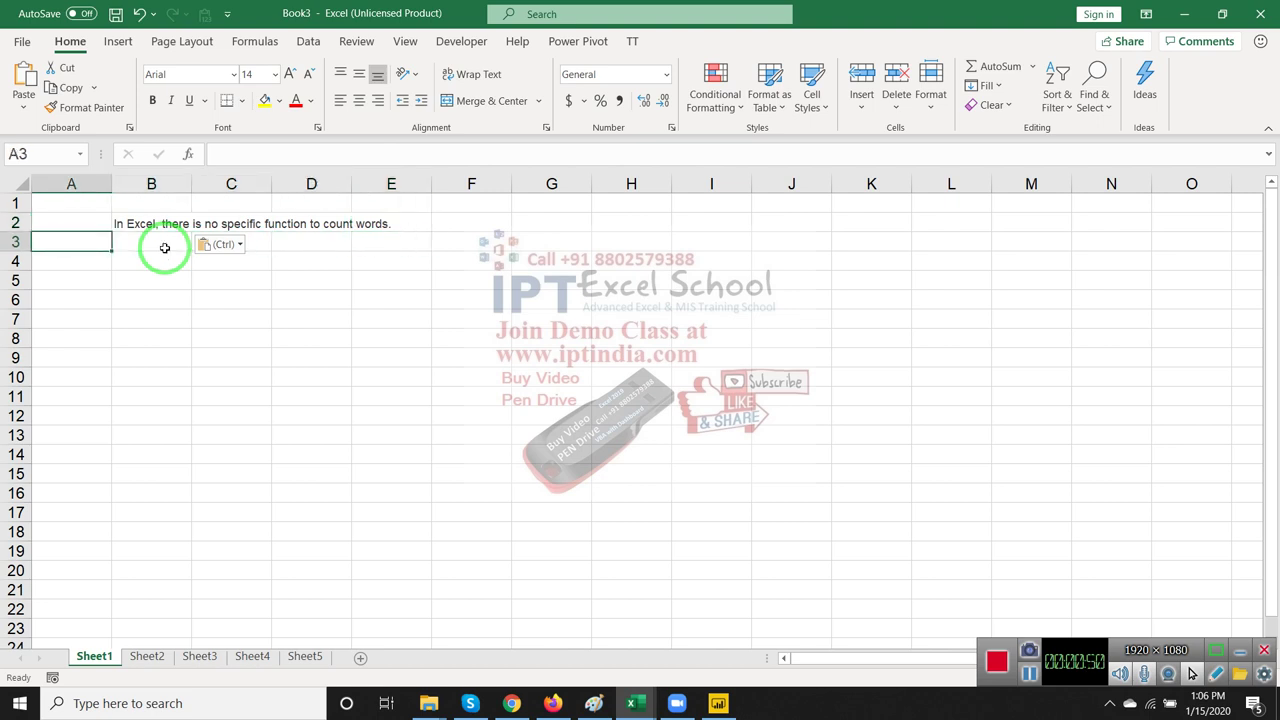
{"action": "key", "text": "Right"}
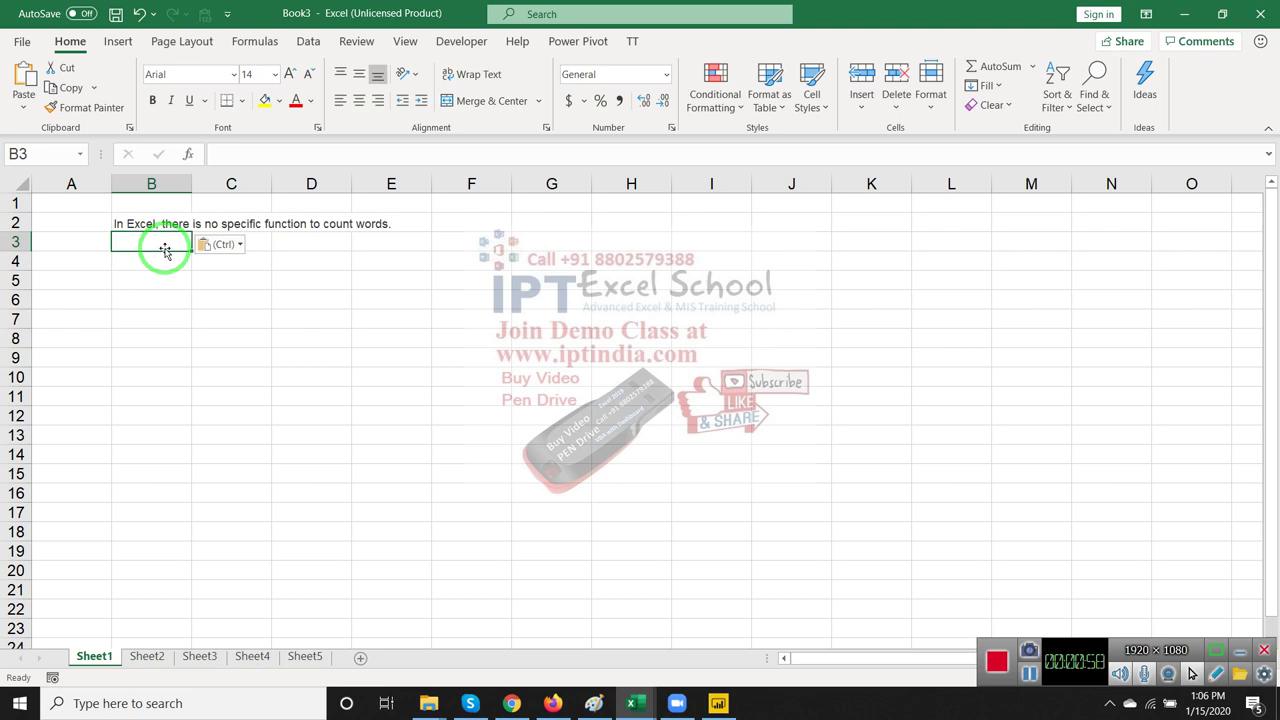
Enter =LEN(B2) in B3 to get the character count 55.
{"action": "type", "text": "="}
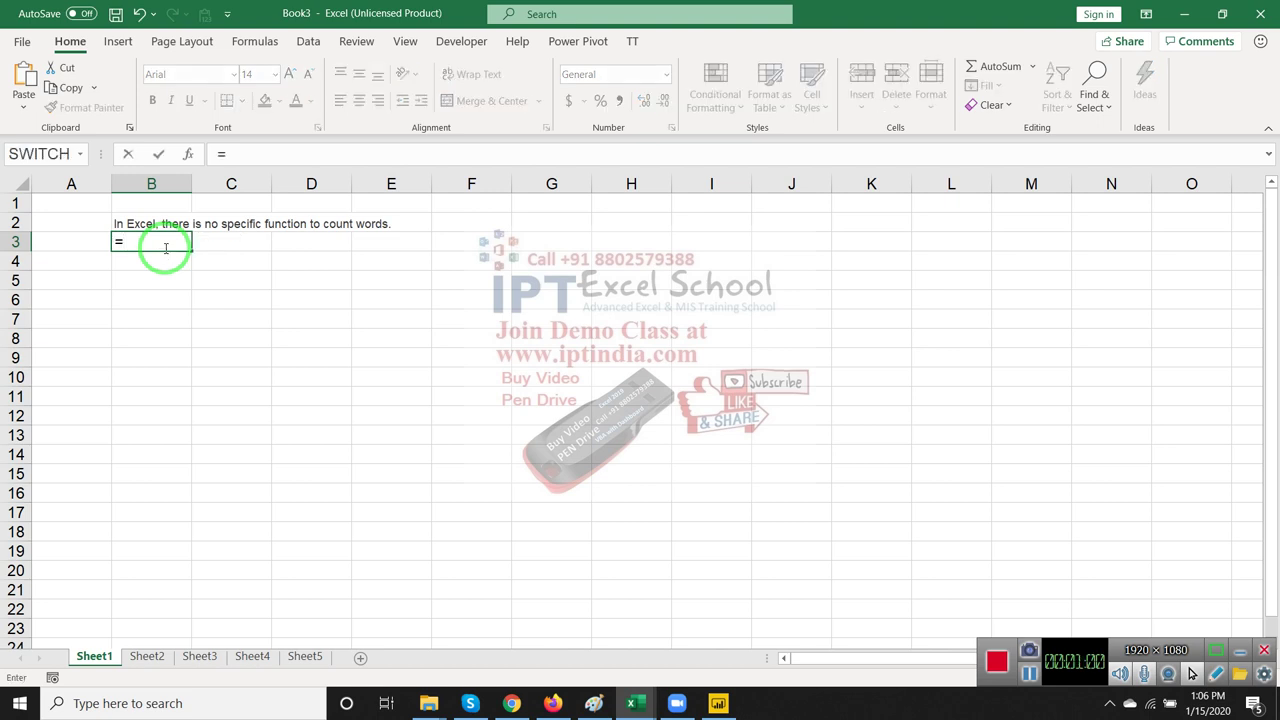
{"action": "type", "text": "le"}
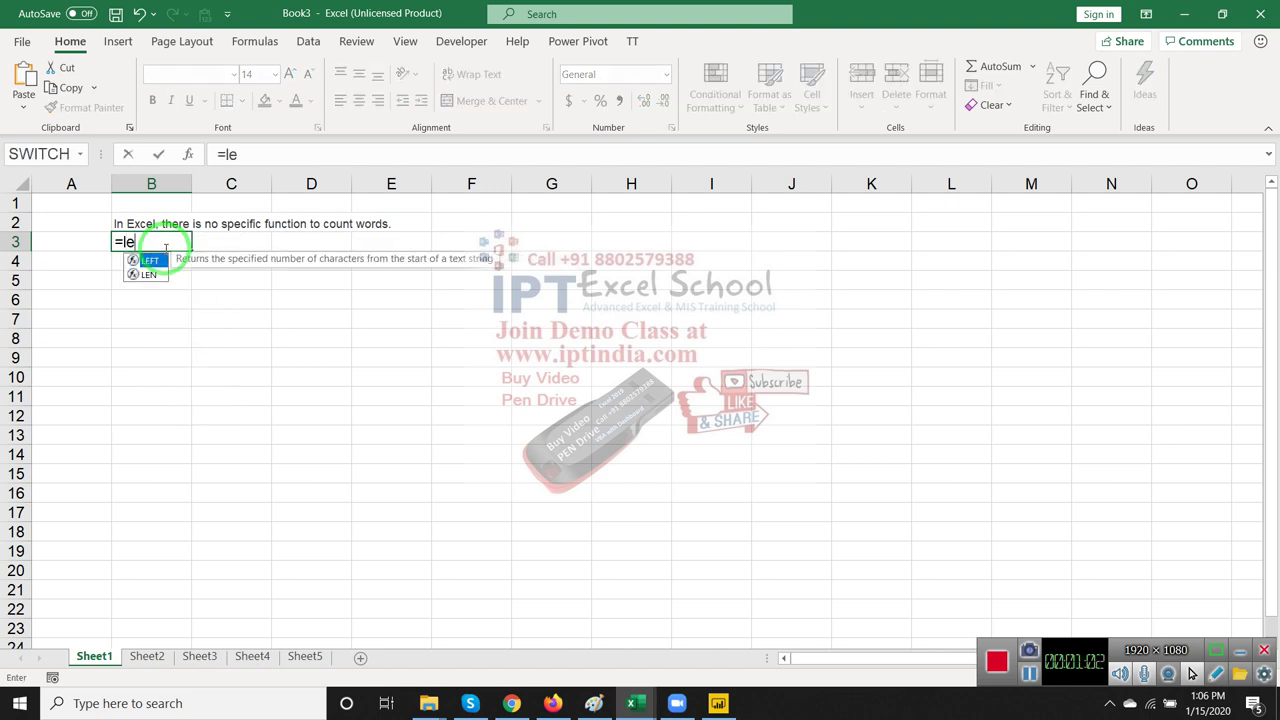
{"action": "type", "text": "n"}
{"action": "key", "text": "Tab"}
{"action": "key", "text": "Up"}
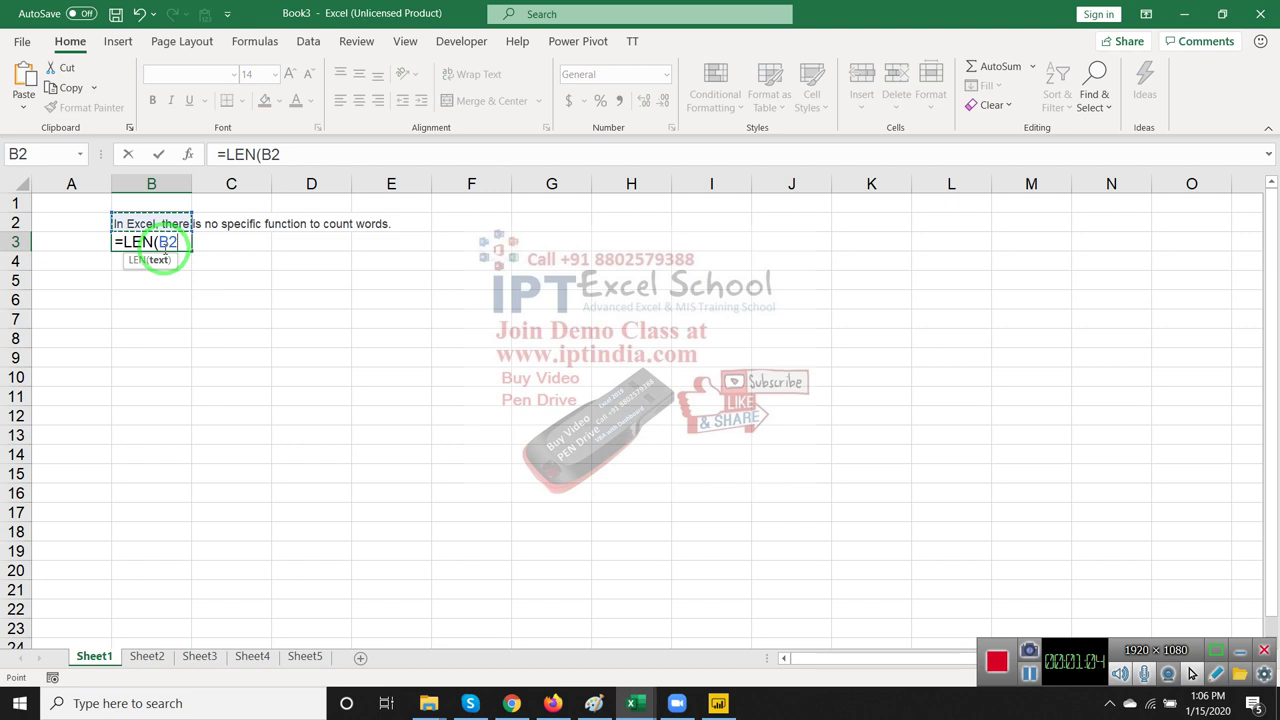
{"action": "key", "text": "Return"}
{"action": "left_click", "coordinate": [164, 249]}
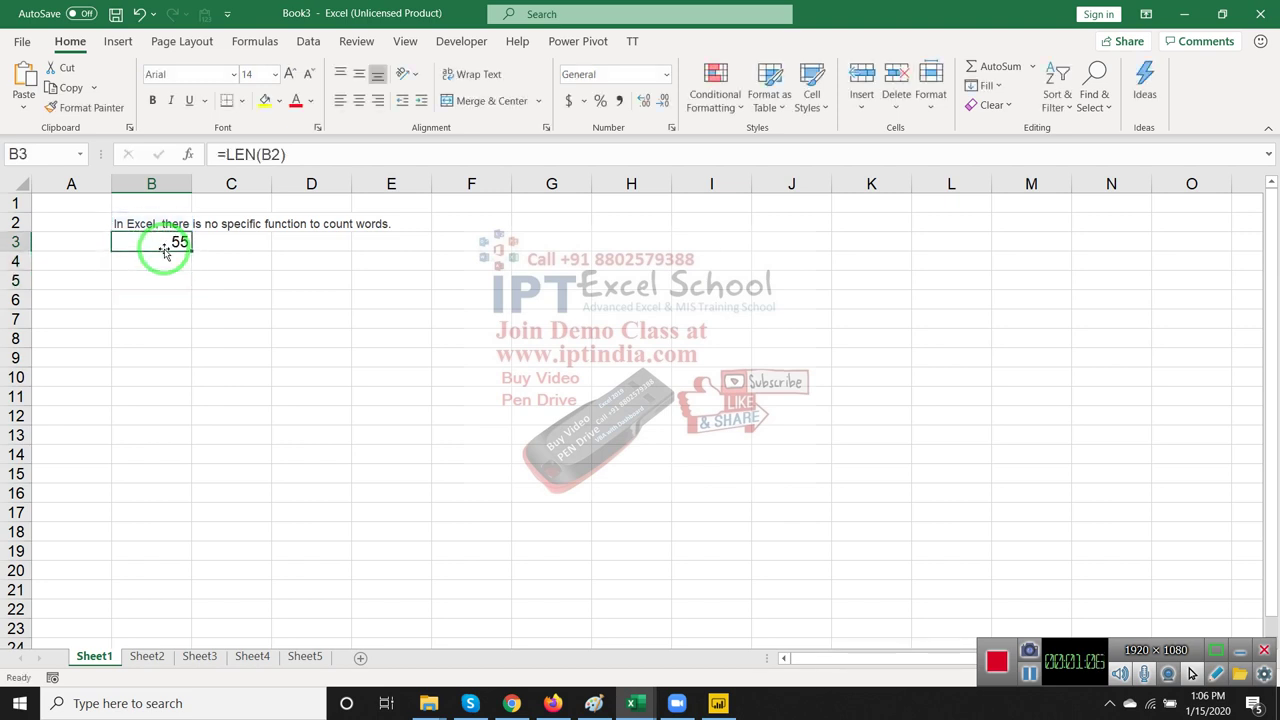
{"action": "key", "text": "Right"}
Enter =SUBSTITUTE(B2," ","") in C3 to show the sentence without spaces.
{"action": "type", "text": "=s"}
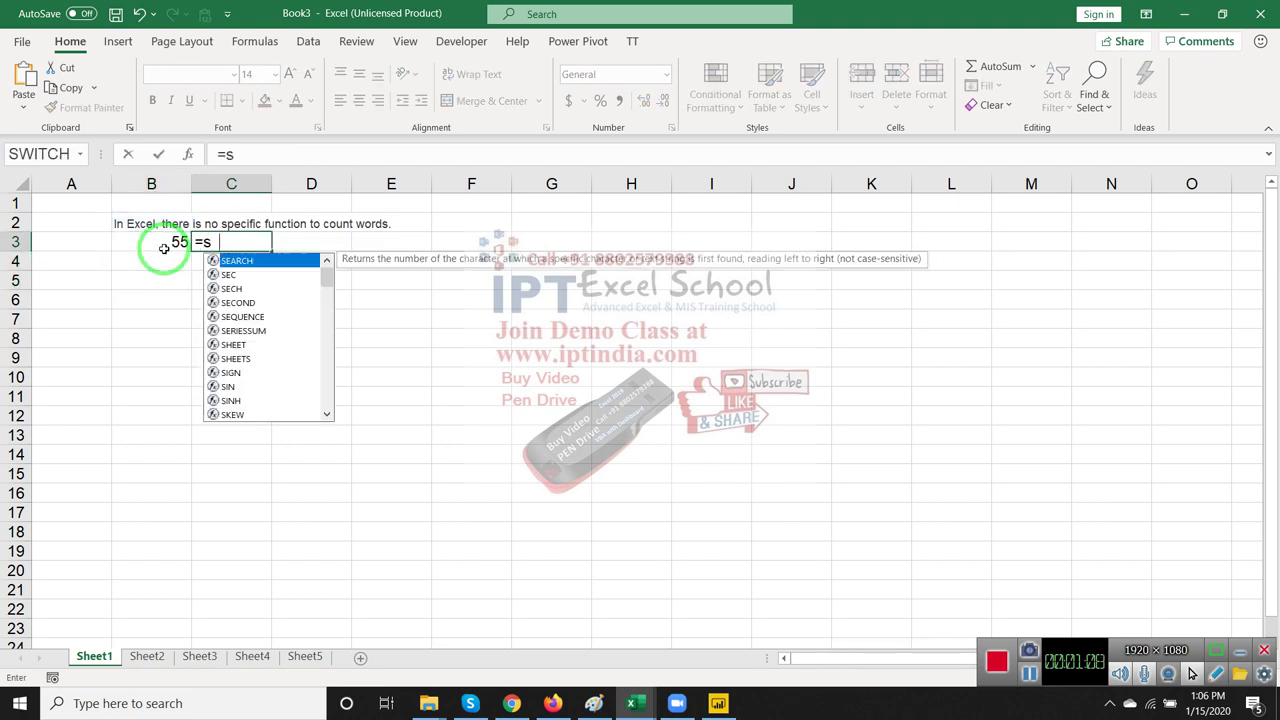
{"action": "type", "text": "ub"}
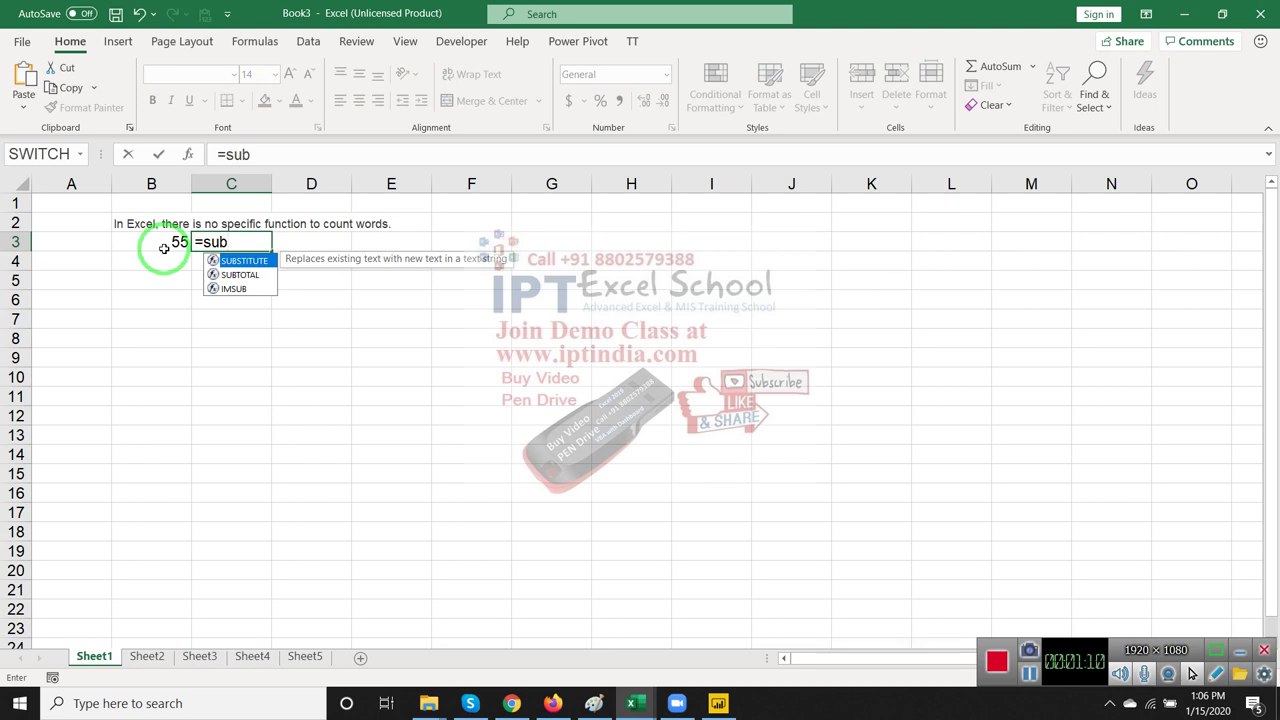
{"action": "key", "text": "Tab"}
{"action": "key", "text": "Up"}
{"action": "key", "text": "Left"}
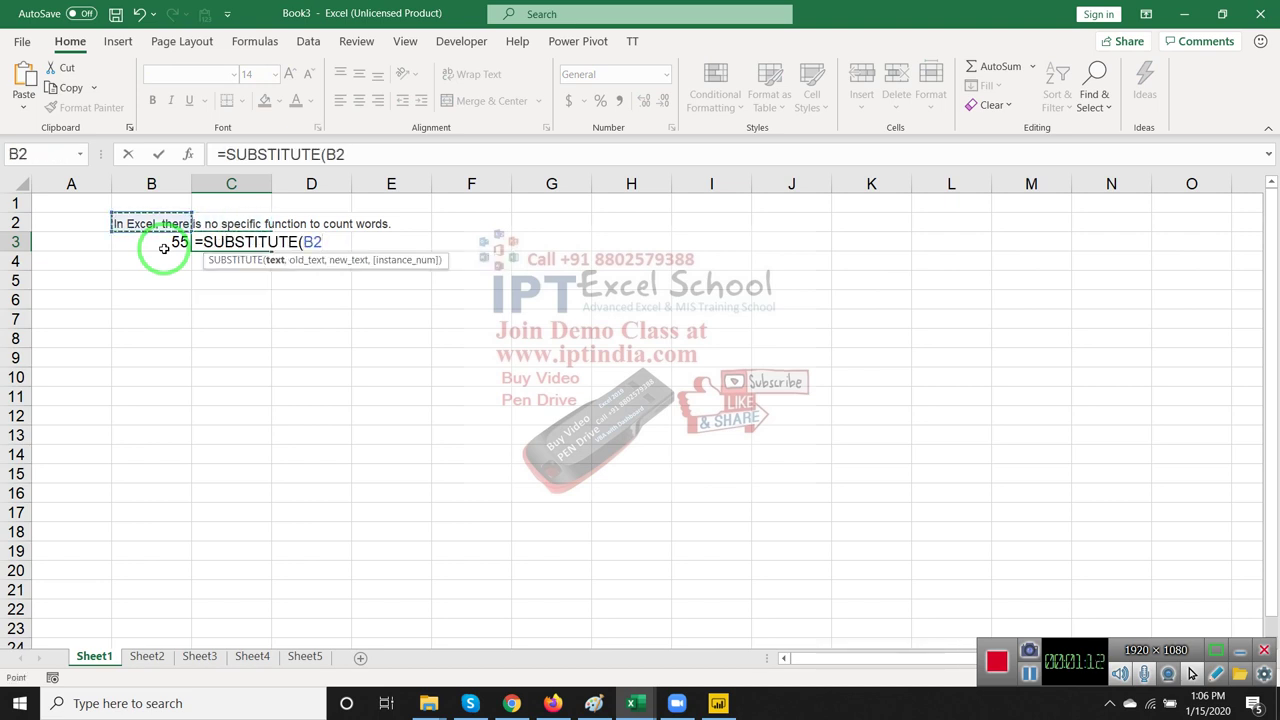
{"action": "type", "text": ",\" "}
{"action": "type", "text": ",\"\""}
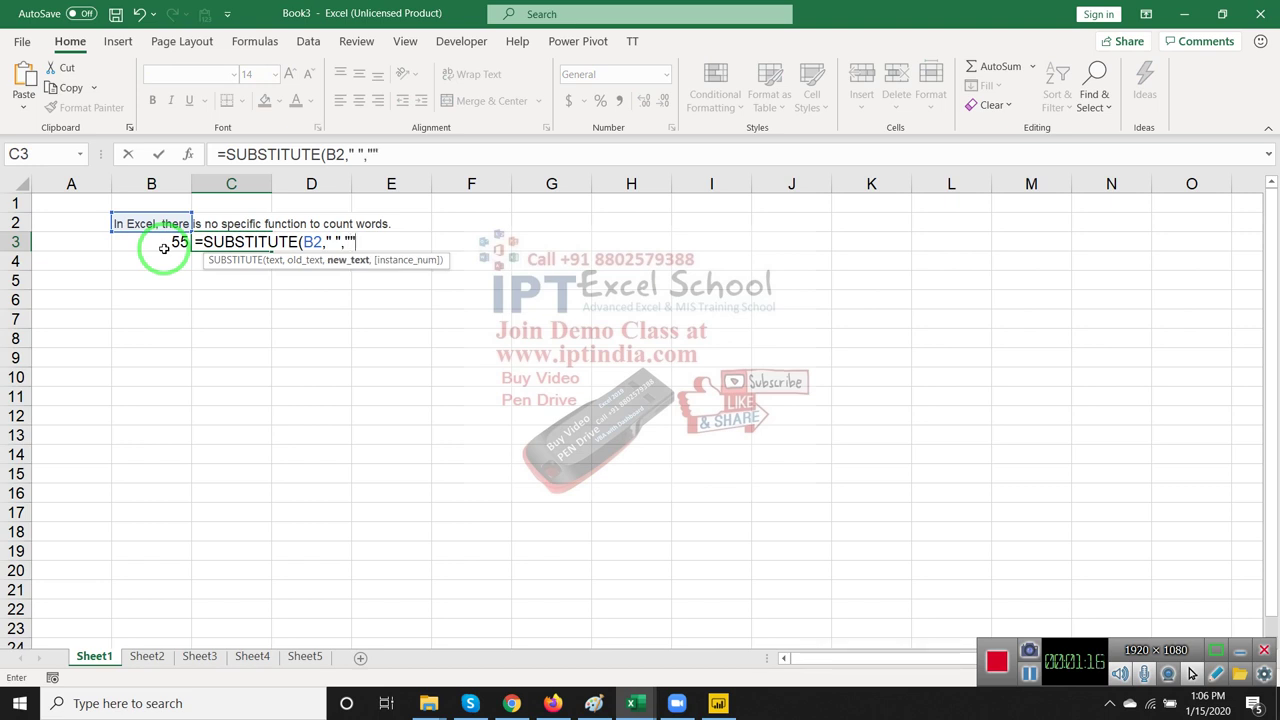
{"action": "type", "text": ")"}
{"action": "key", "text": "Return"}
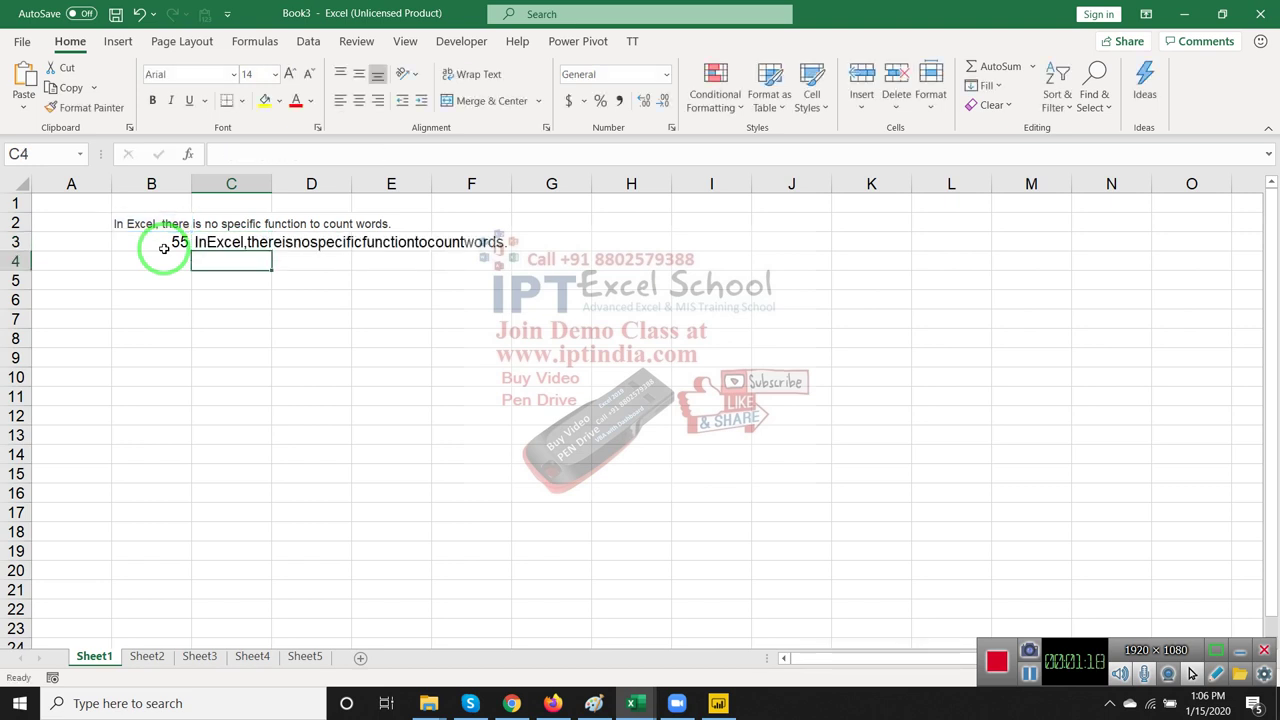
{"action": "type", "text": "=le"}
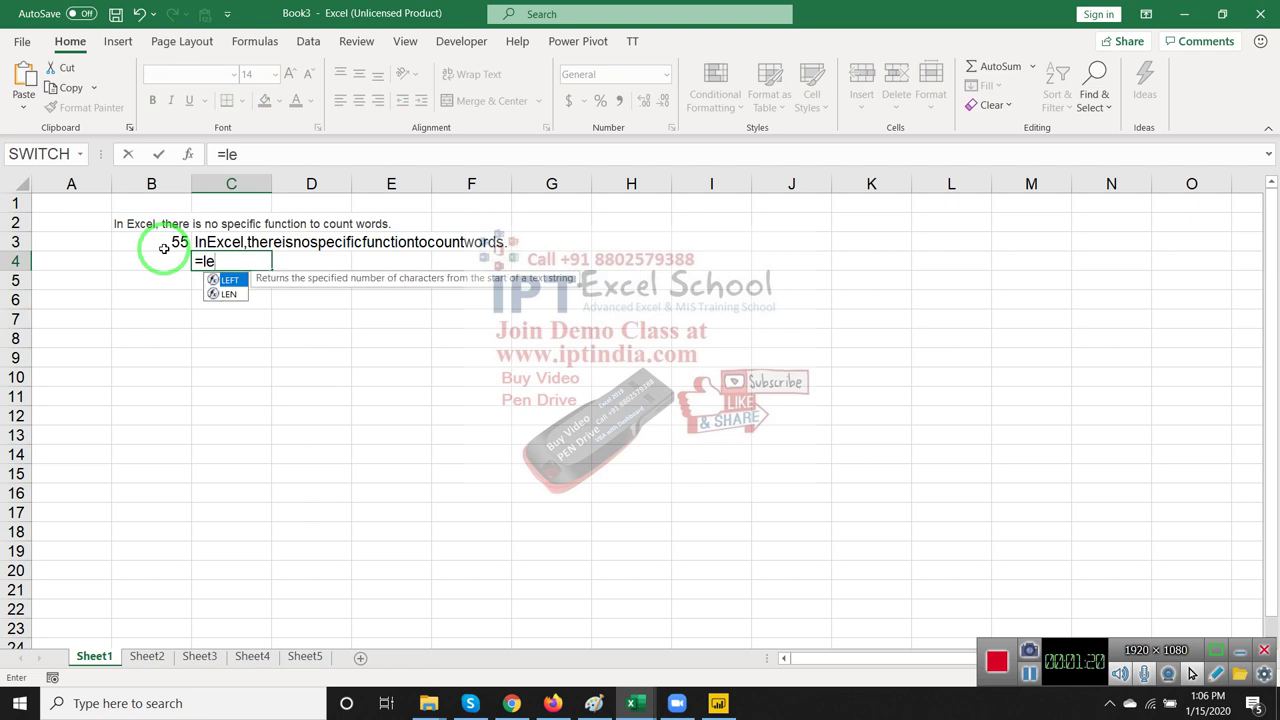
Complete =LEN(C3) in C4 to get the spaceless length 46.
{"action": "key", "text": "Down"}
{"action": "key", "text": "Tab"}
{"action": "type", "text": "C3"}
{"action": "key", "text": "Return"}
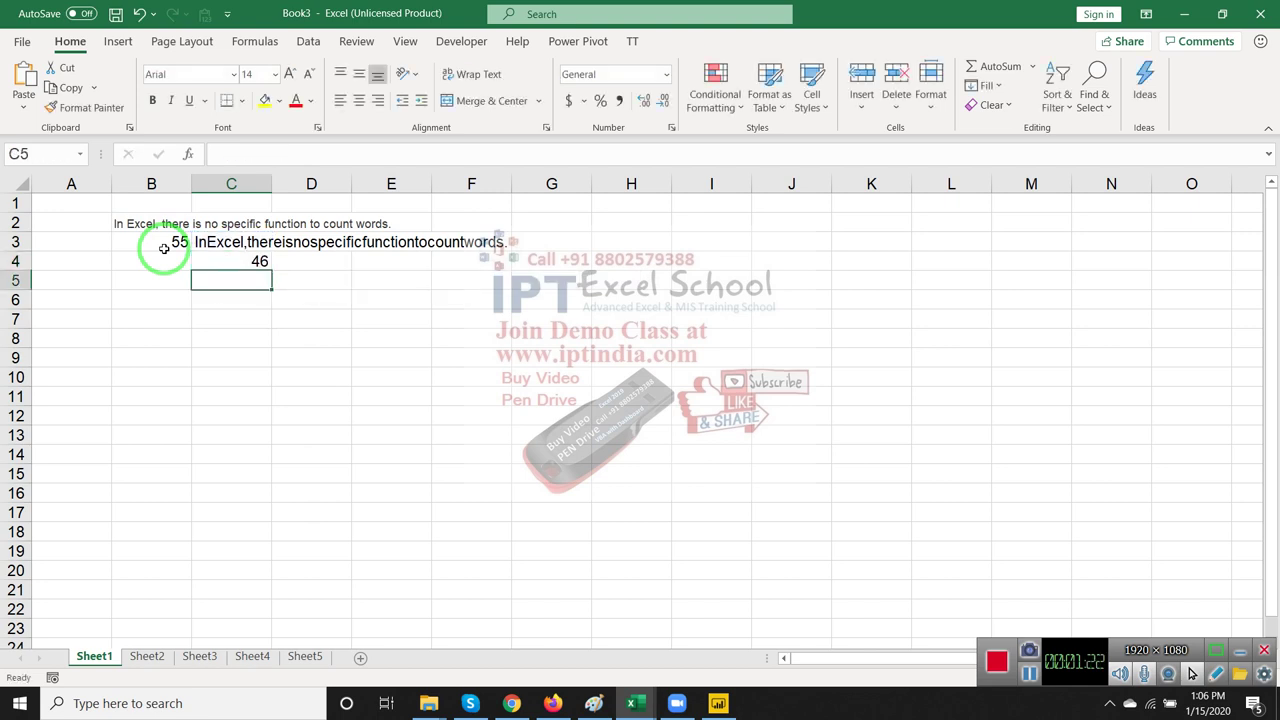
Enter =B3-C4 in C5 to get the space count 9.
{"action": "type", "text": "="}
{"action": "key", "text": "Left"}
{"action": "key", "text": "Left"}
{"action": "key", "text": "Up"}
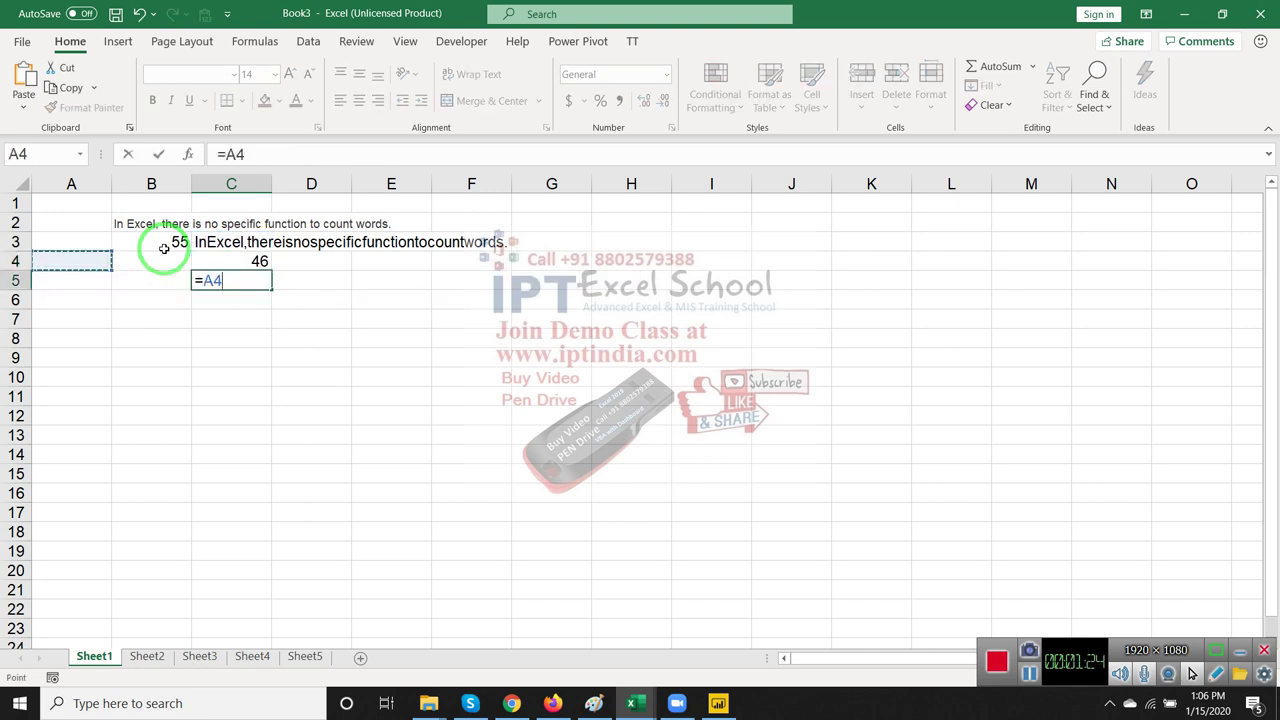
{"action": "key", "text": "Up"}
{"action": "key", "text": "Right"}
{"action": "type", "text": "-"}
{"action": "key", "text": "Up"}
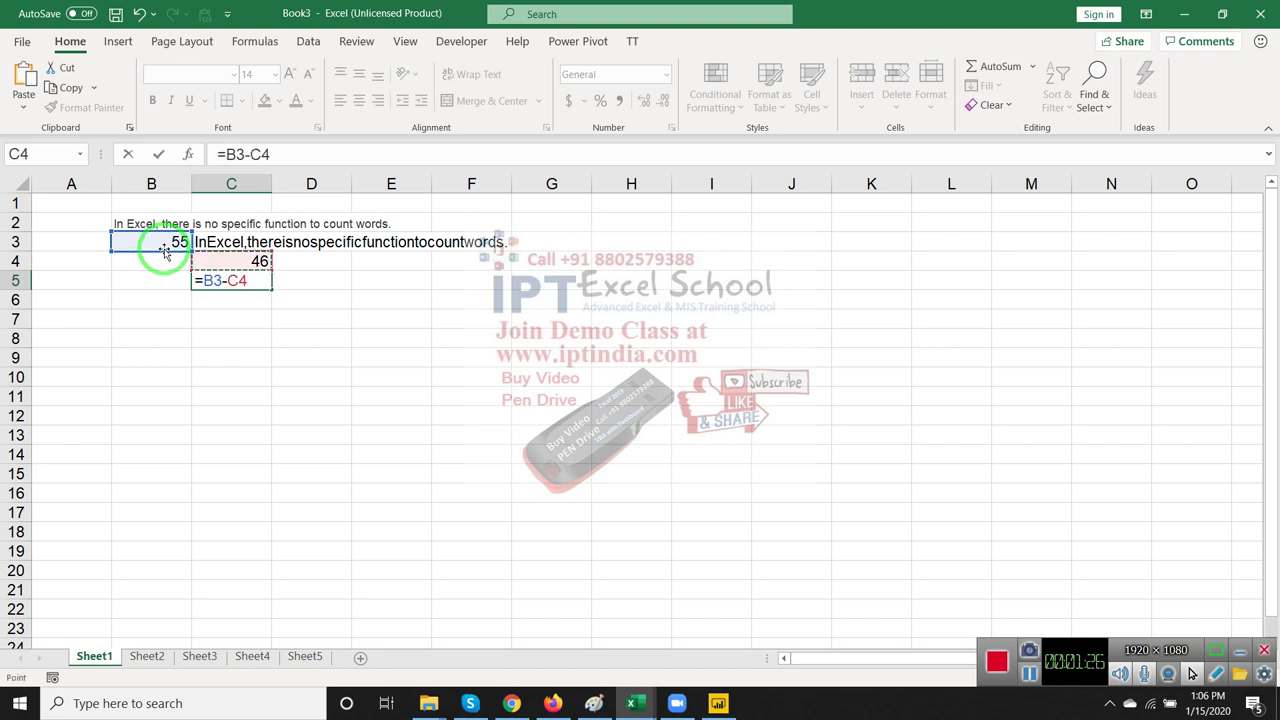
{"action": "key", "text": "Return"}
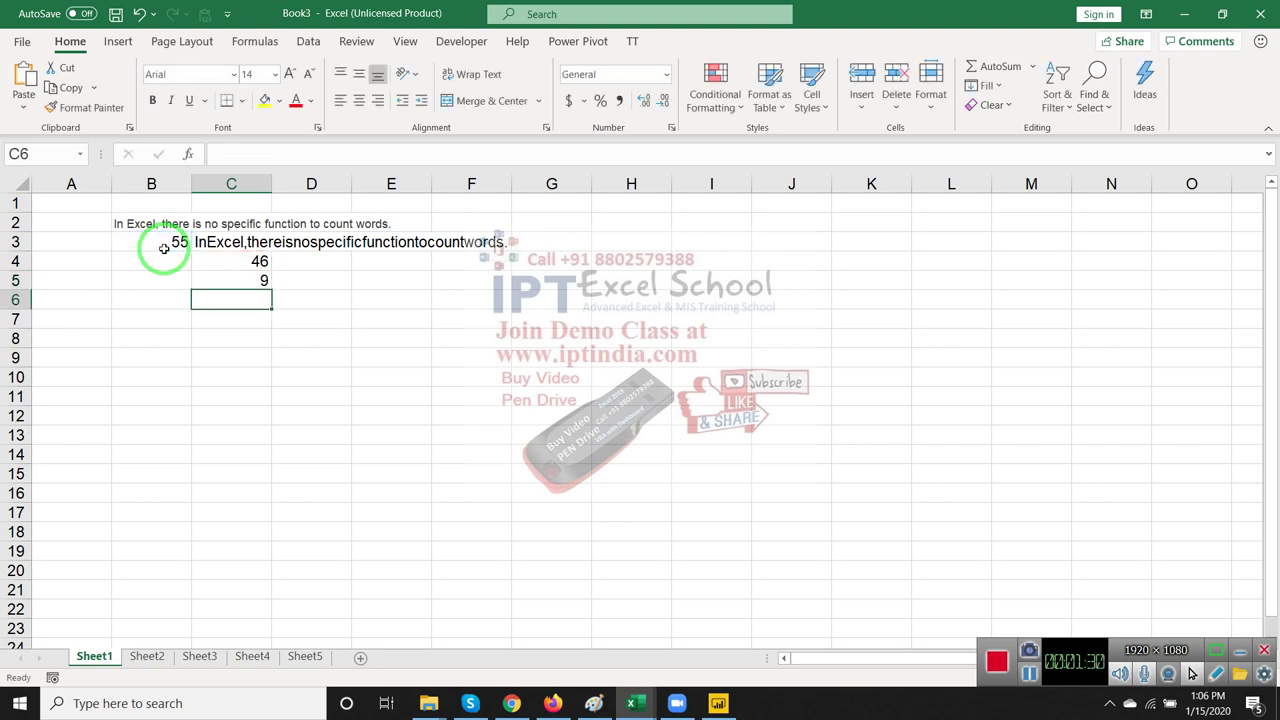
In A4, begin the formula =LEN(B2)-LEN( referencing the sentence in B2.
{"action": "left_click", "coordinate": [90, 260]}
{"action": "type", "text": "="}
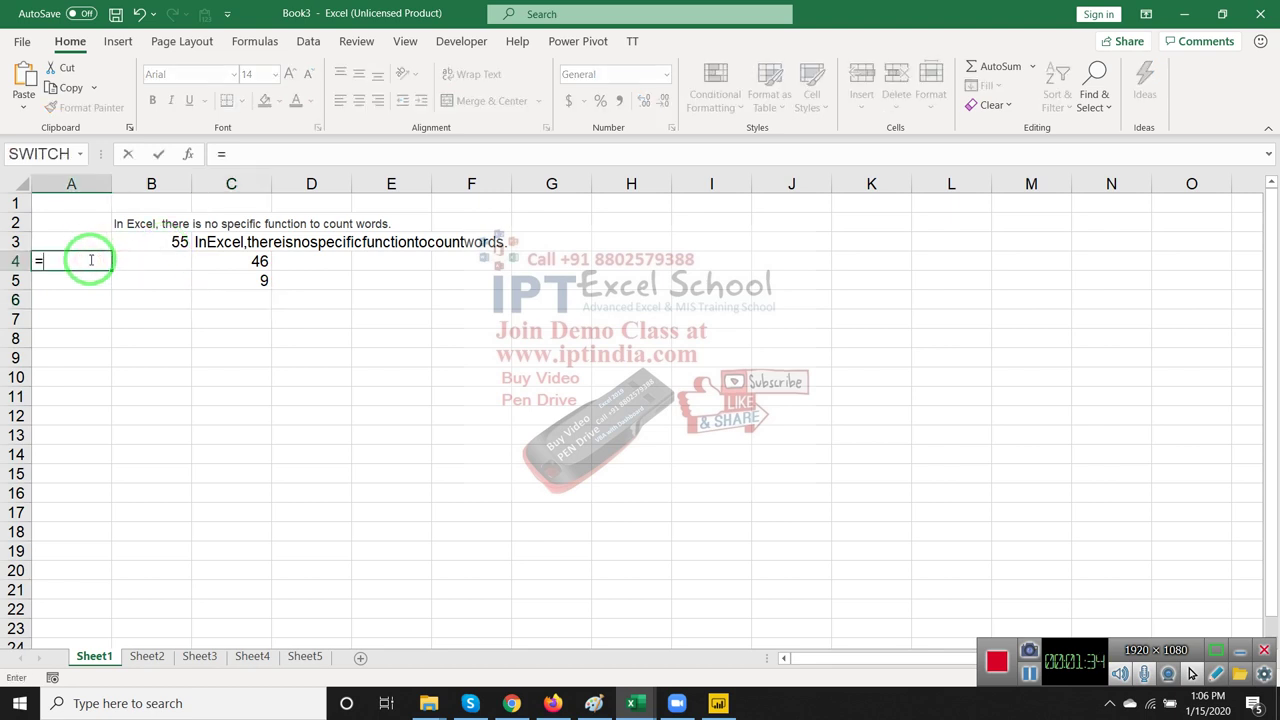
{"action": "type", "text": "len"}
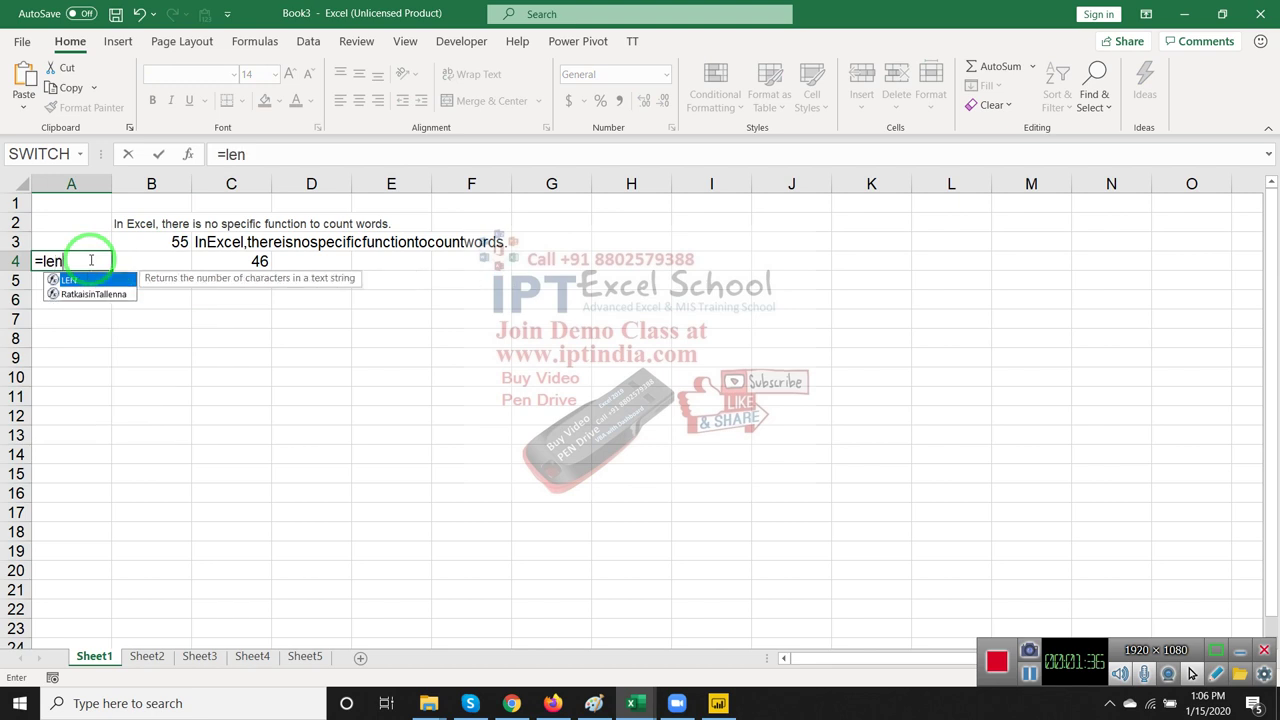
{"action": "key", "text": "Tab"}
{"action": "key", "text": "Up"}
{"action": "key", "text": "Up"}
{"action": "key", "text": "Up"}
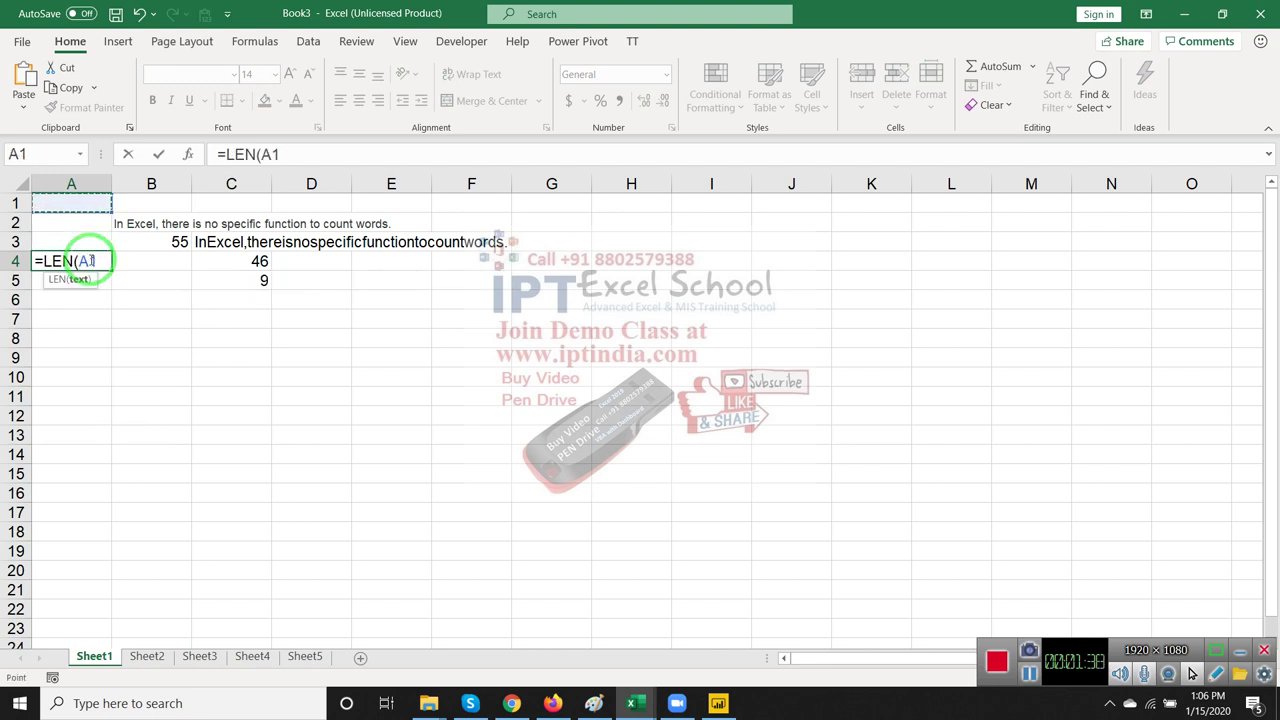
{"action": "key", "text": "Right"}
{"action": "key", "text": "Down"}
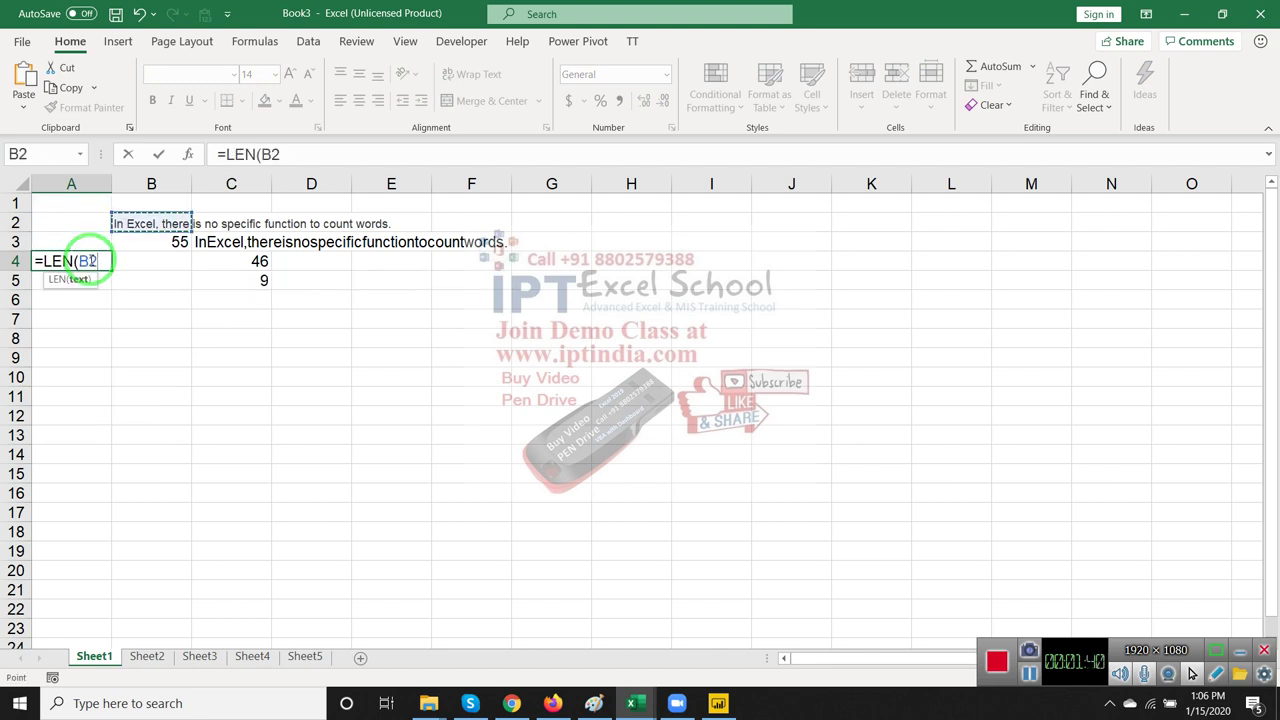
{"action": "type", "text": ")-"}
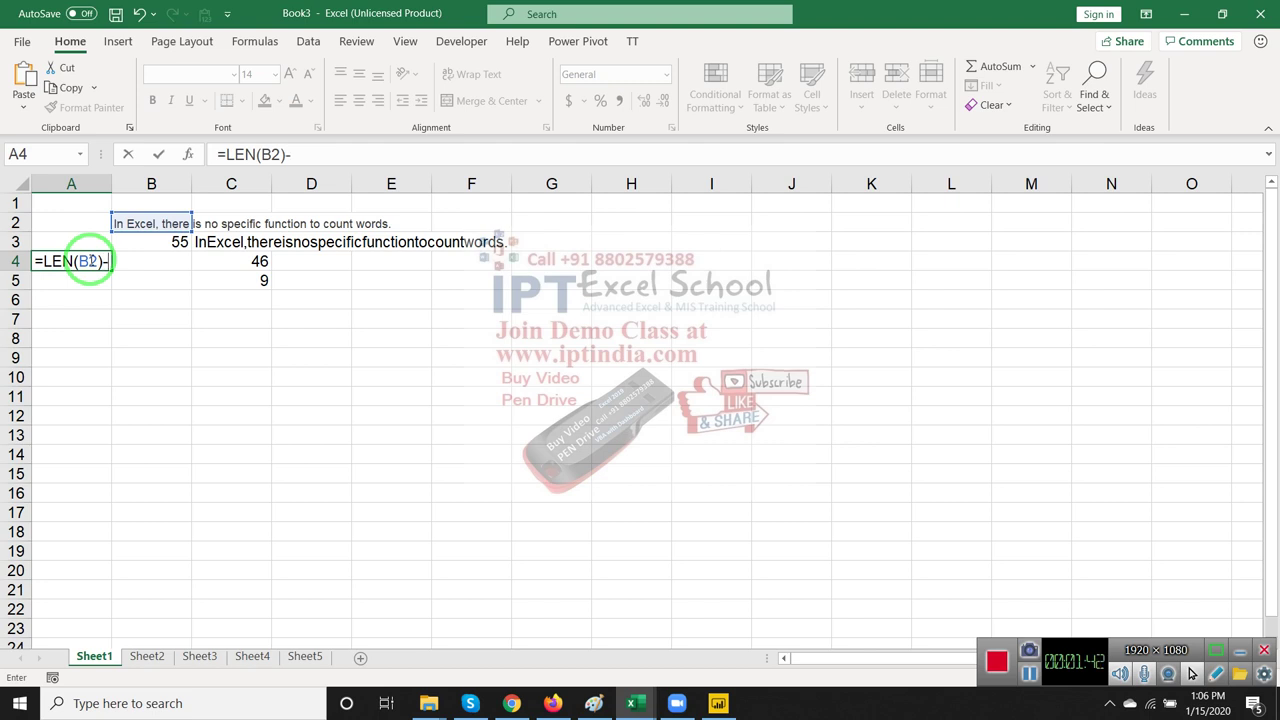
{"action": "type", "text": "len"}
{"action": "key", "text": "Tab"}
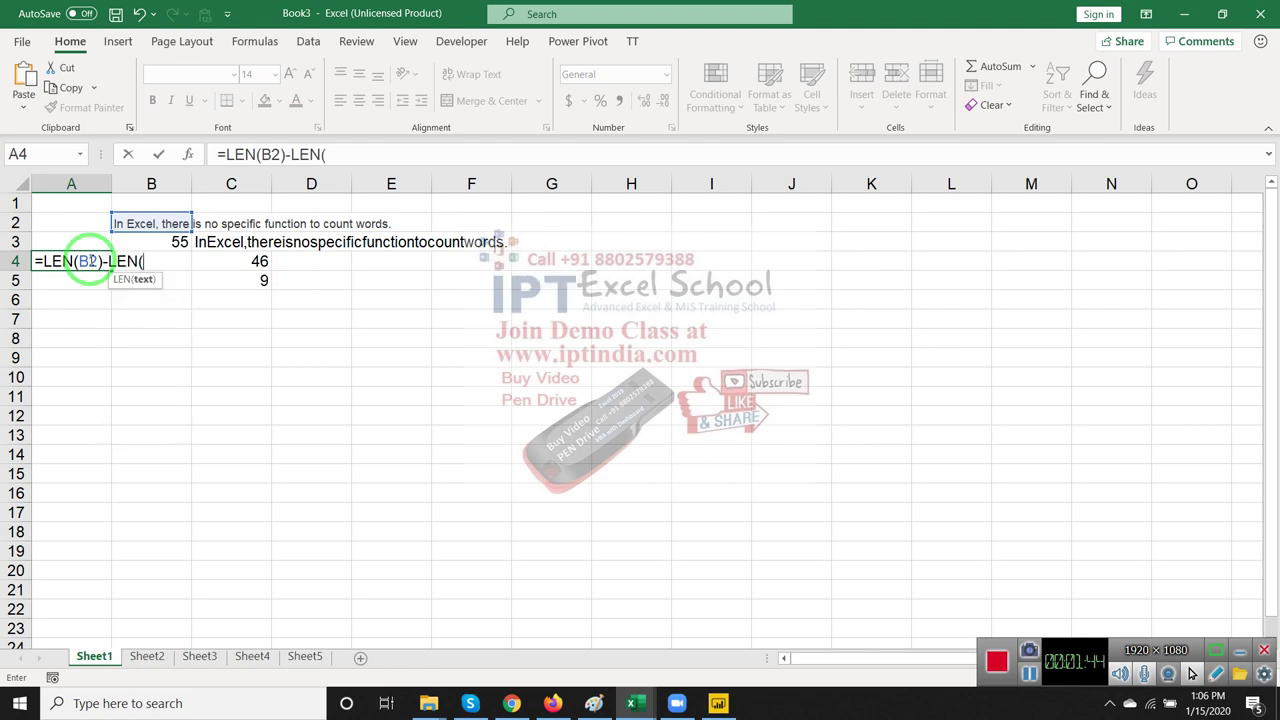
Finish it with SUBSTITUTE(B2," ","") so A4 returns 9, then reopen the formula for review.
{"action": "type", "text": "sub"}
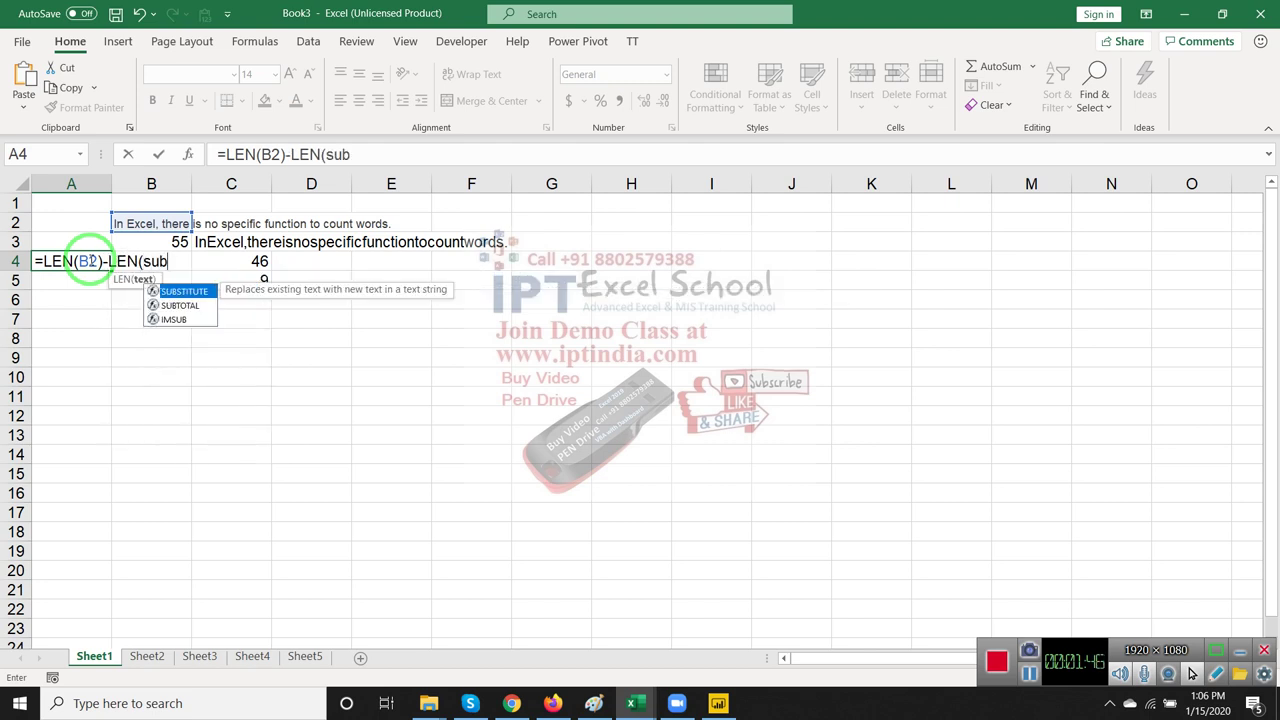
{"action": "key", "text": "Tab"}
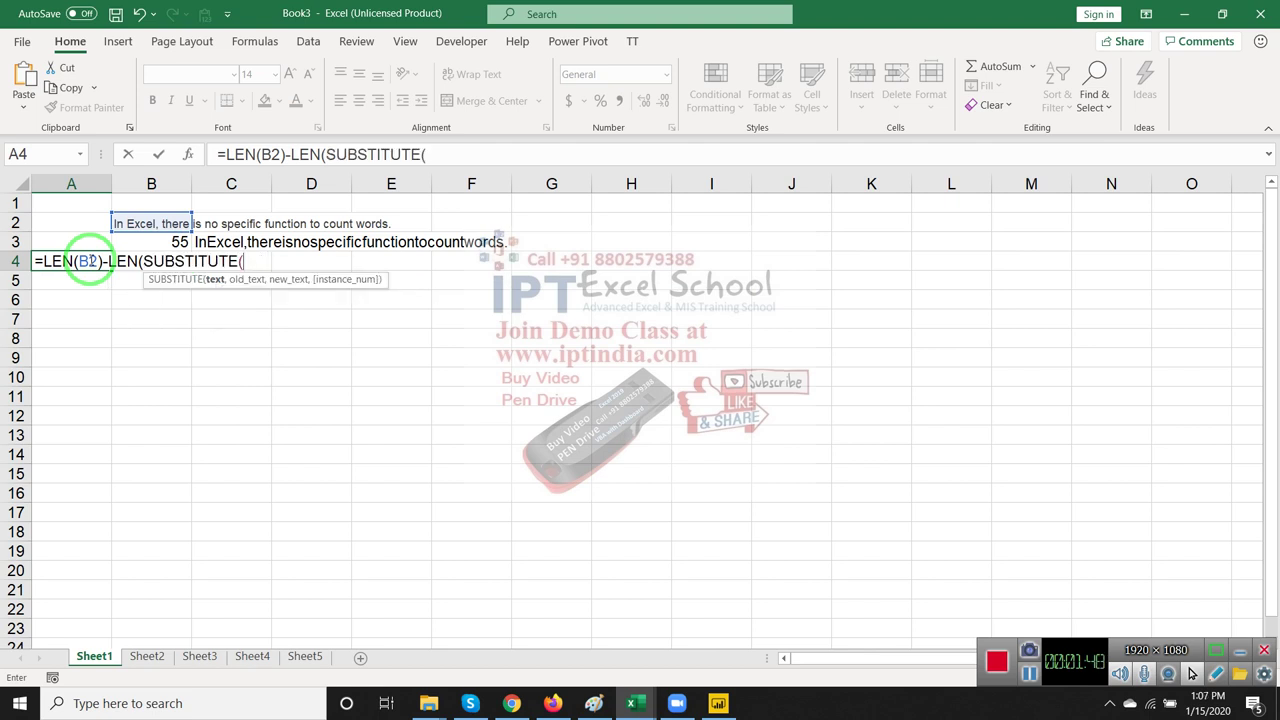
{"action": "key", "text": "Up"}
{"action": "key", "text": "Up"}
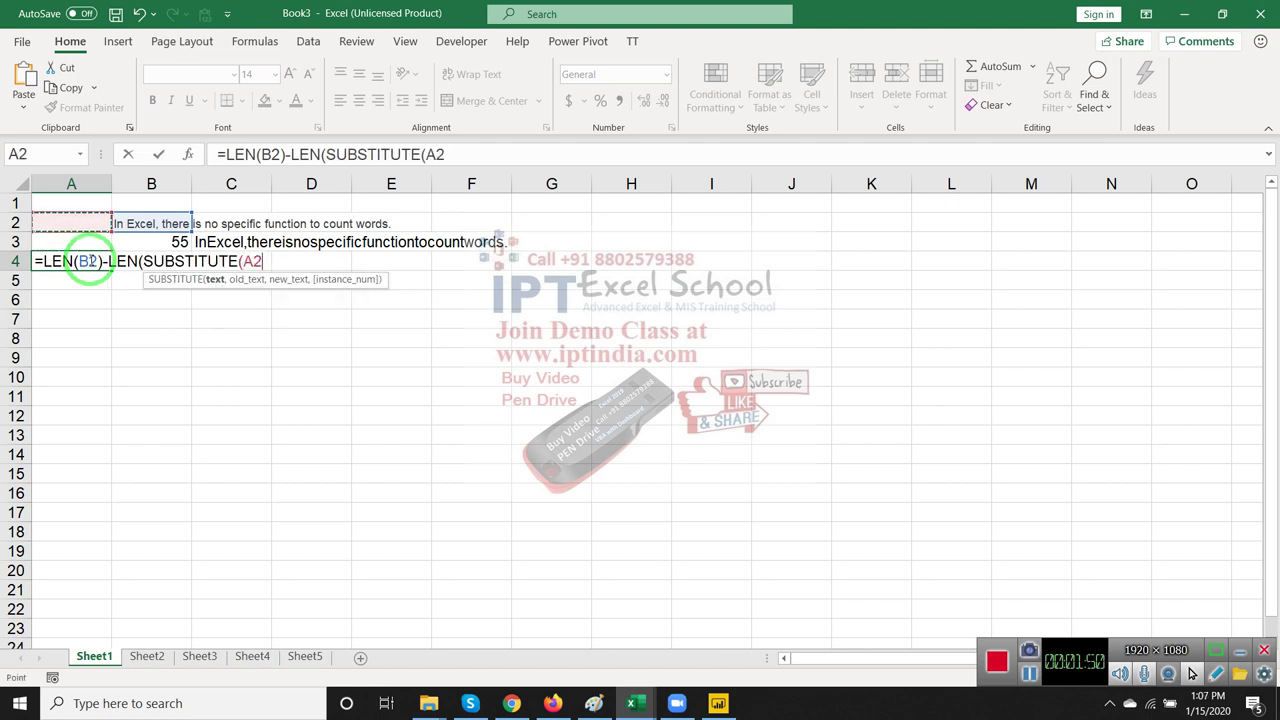
{"action": "key", "text": "Right"}
{"action": "type", "text": ","}
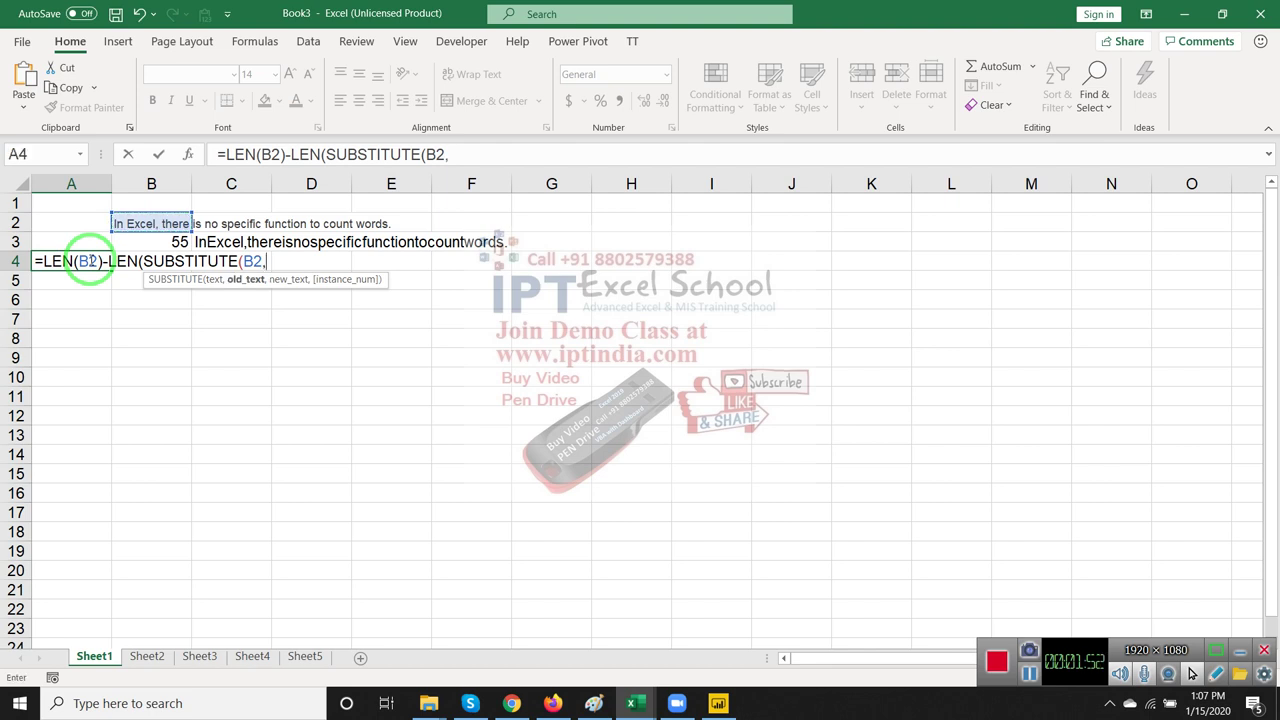
{"action": "type", "text": "\" \""}
{"action": "type", "text": ",\"\""}
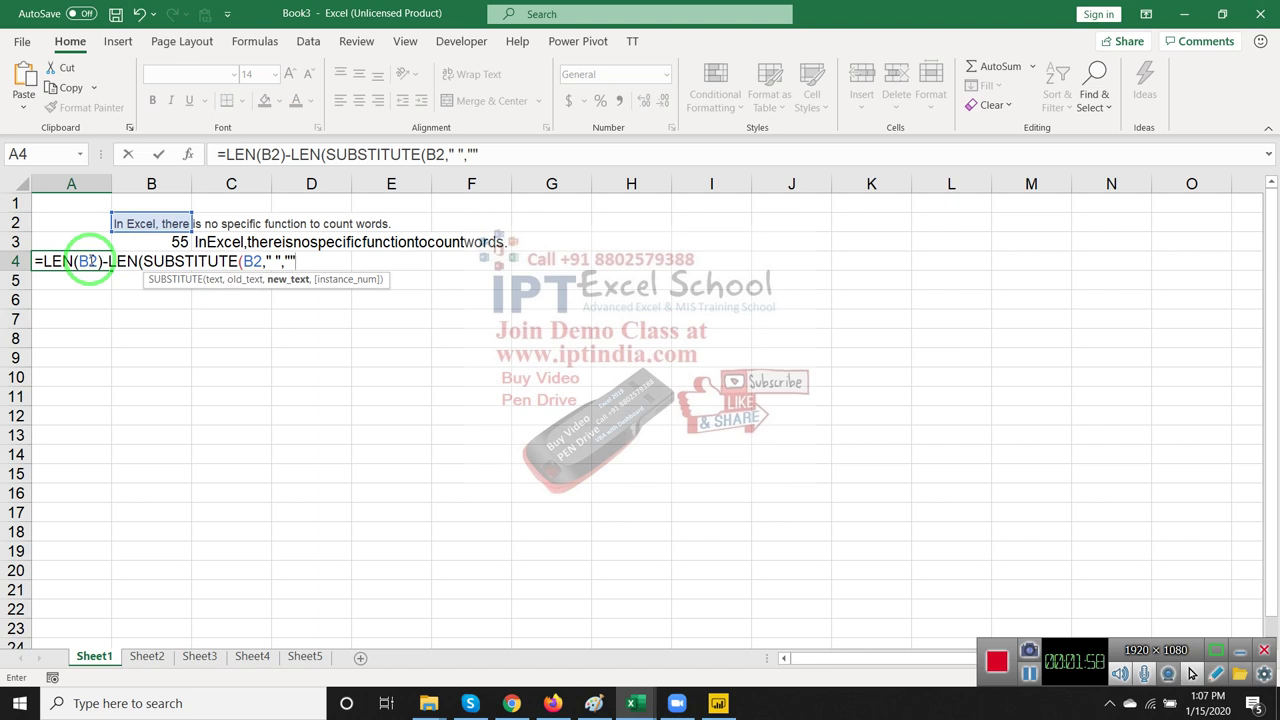
{"action": "type", "text": ")"}
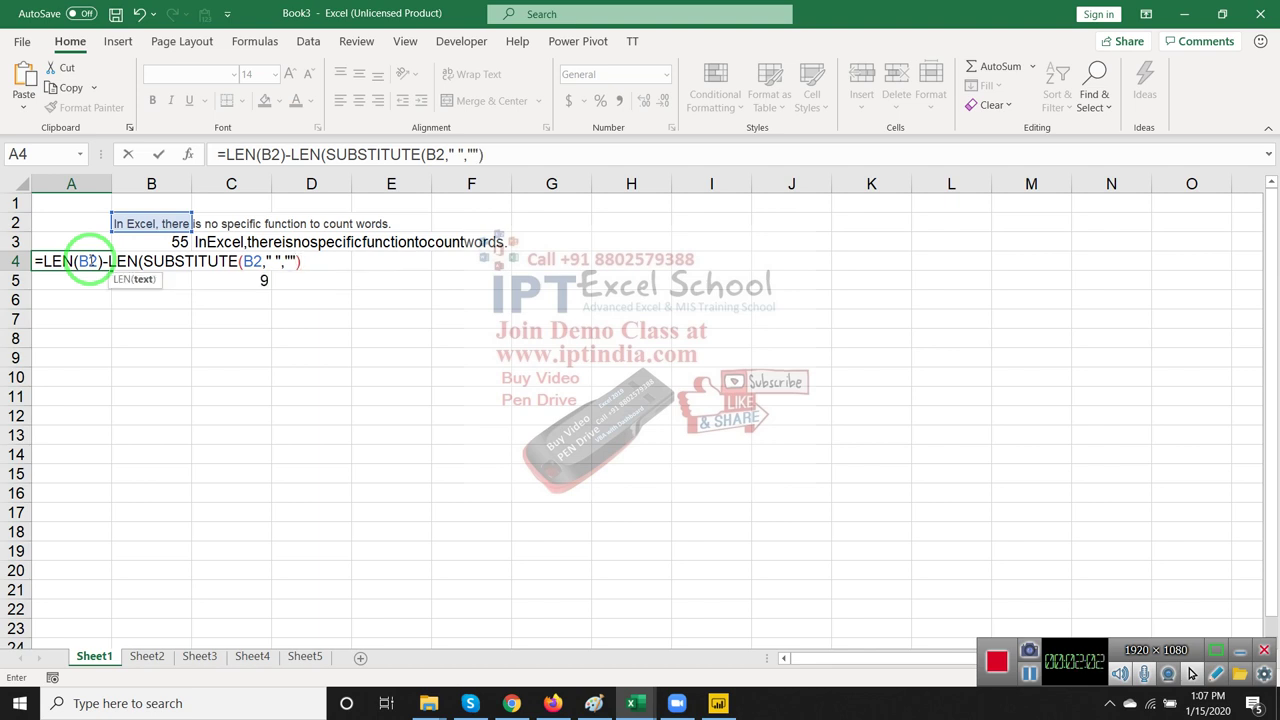
{"action": "type", "text": ")"}
{"action": "key", "text": "Return"}
{"action": "left_click", "coordinate": [90, 260]}
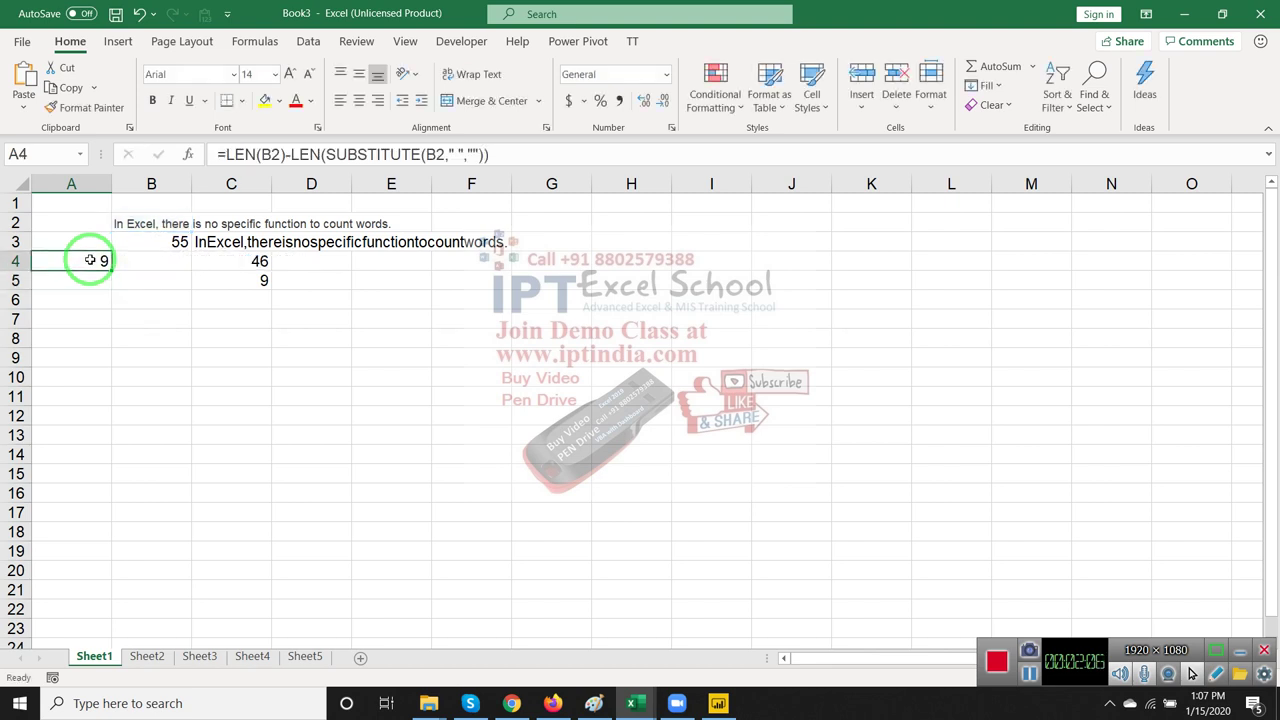
{"action": "double_click", "coordinate": [90, 260]}
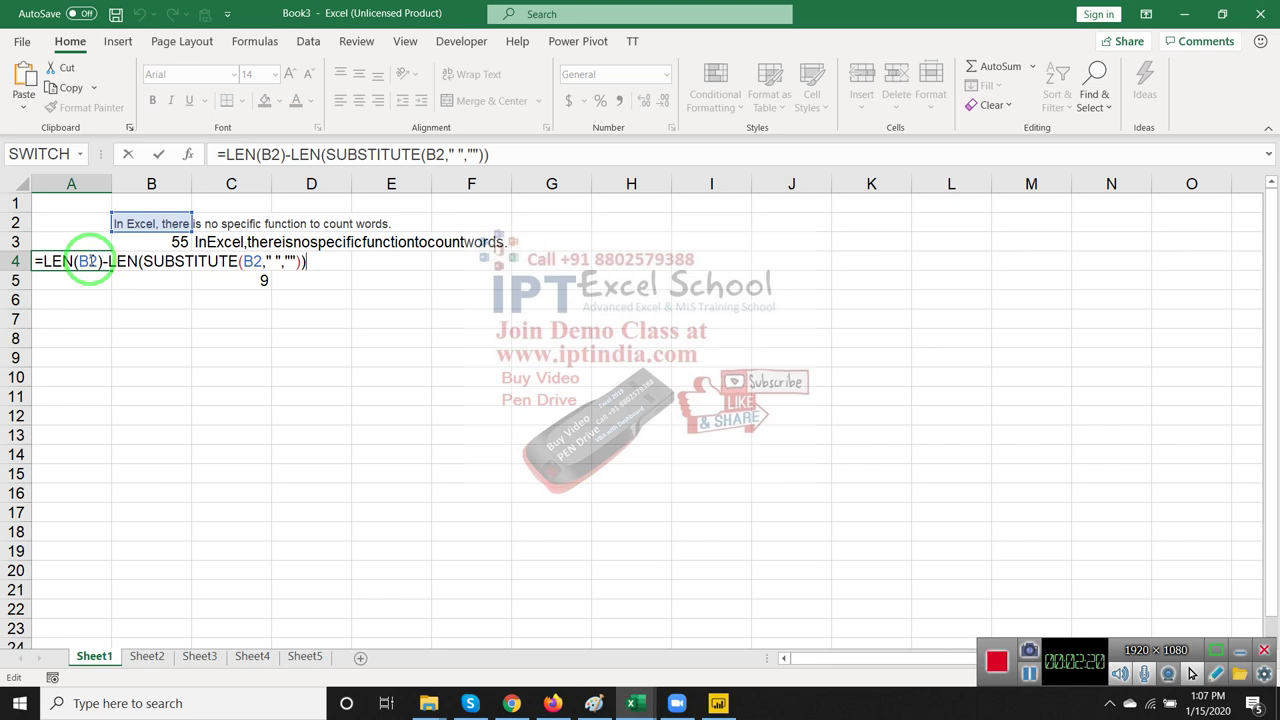
Confirm A4's formula unchanged, still returning 9, and show the desktop with Win+D.
{"action": "key", "text": "Return"}
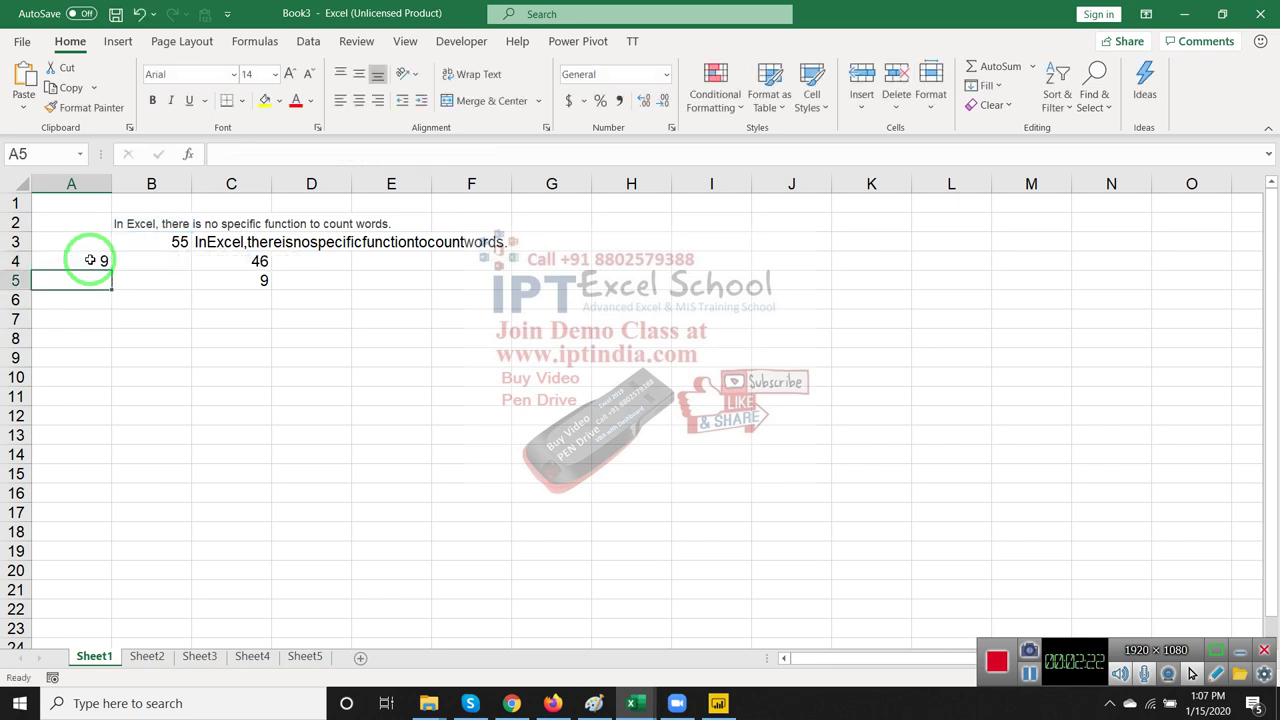
{"action": "left_click", "coordinate": [90, 260]}
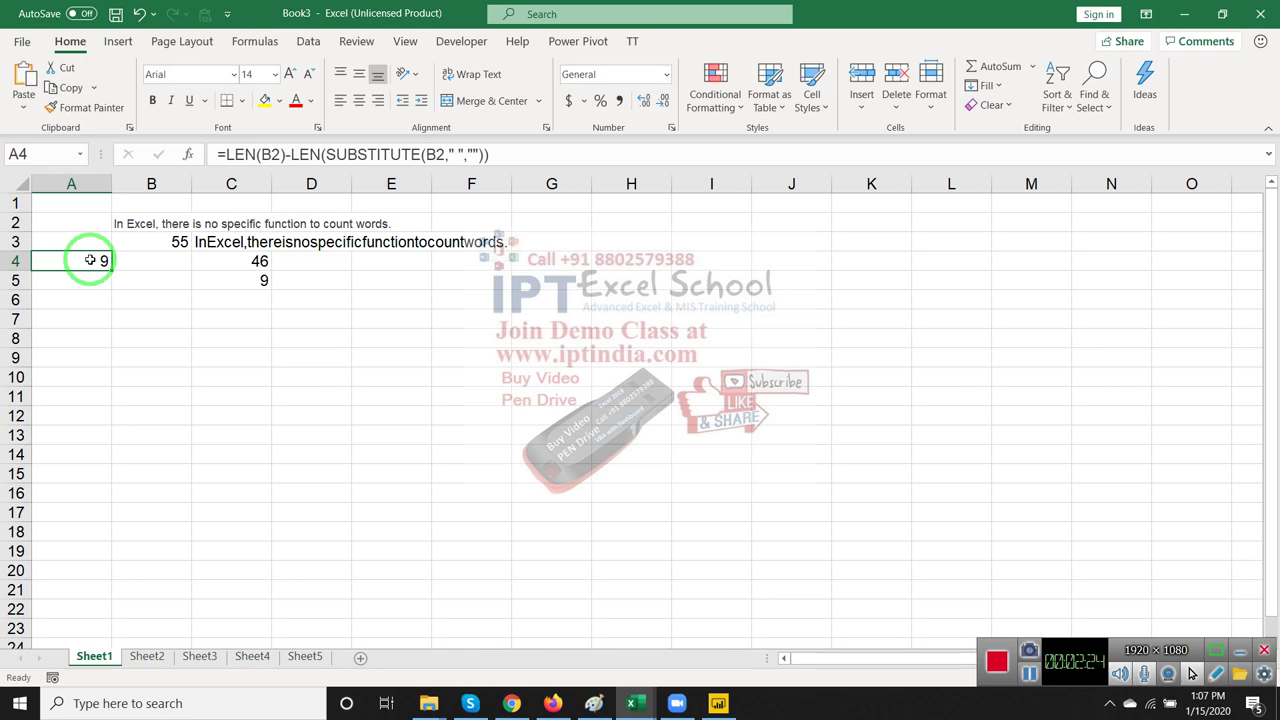
{"action": "key", "text": "super+d"}
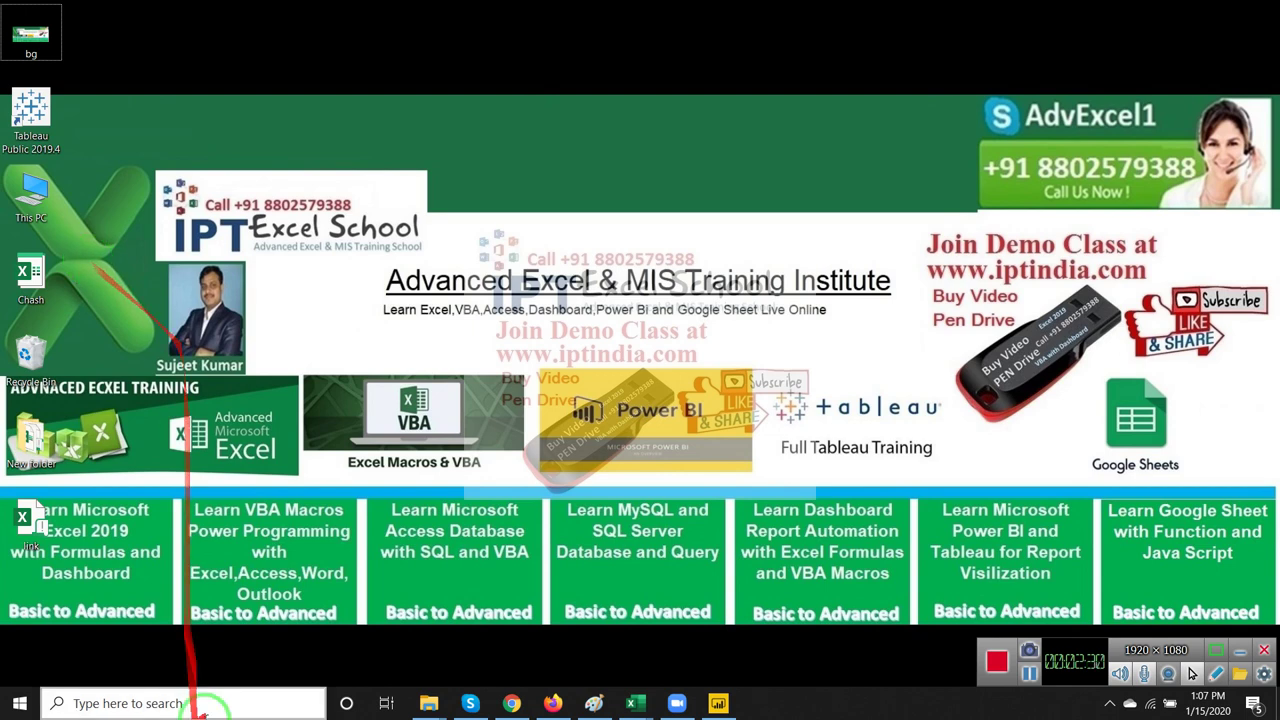
{"action": "left_click", "coordinate": [676, 705]}
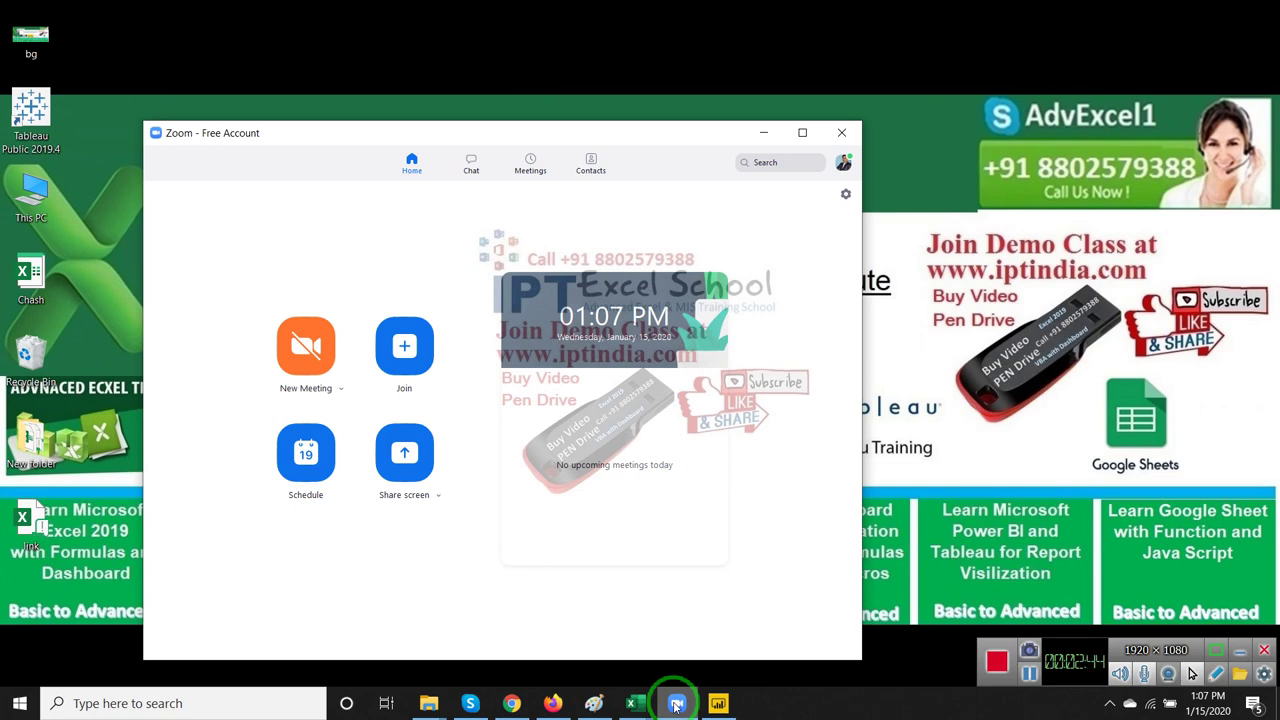
{"action": "left_click", "coordinate": [676, 706]}
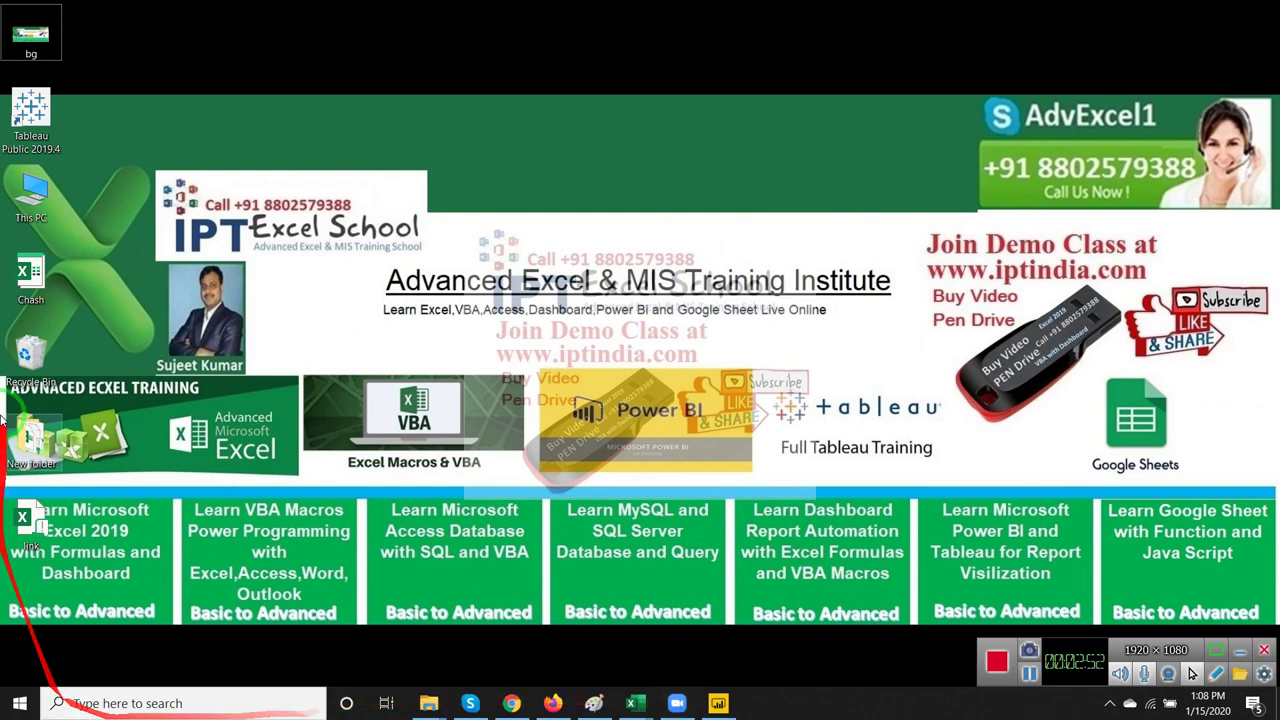
Drag the Chash workbook into New folder, then make further drags on the desktop.
{"action": "left_click_drag", "start_coordinate": [23, 285], "coordinate": [31, 441]}
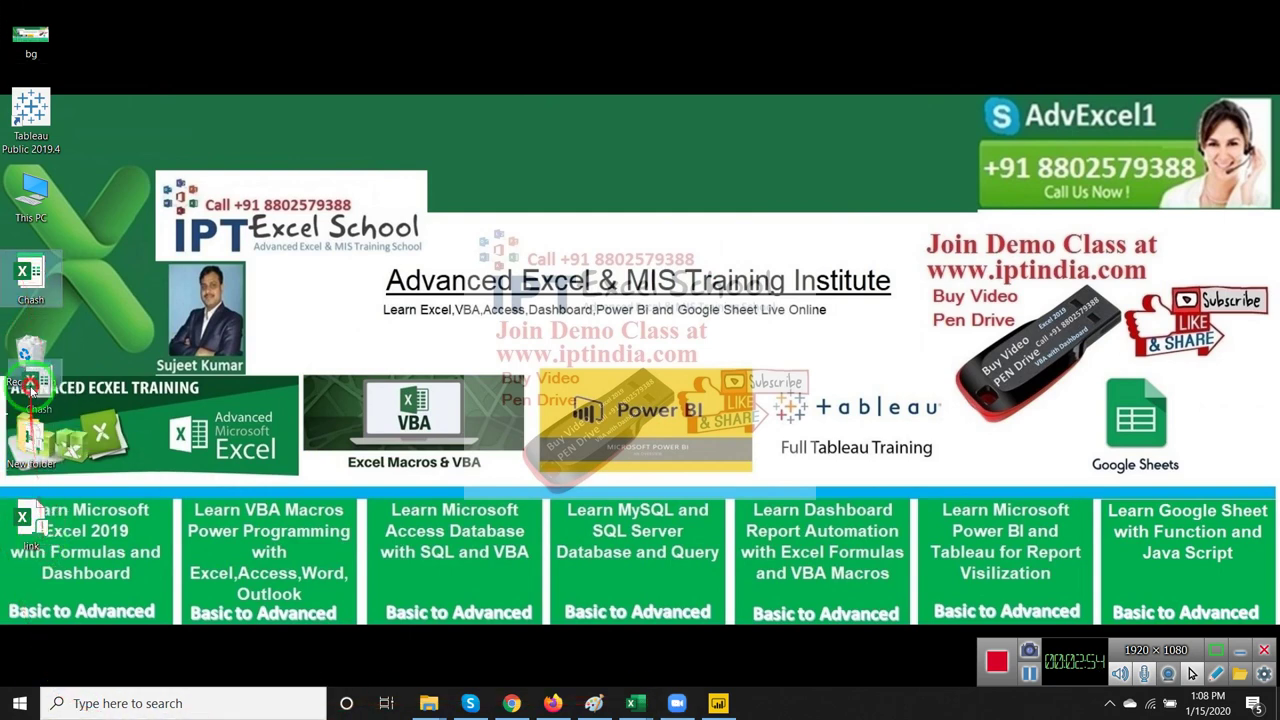
{"action": "left_click_drag", "start_coordinate": [31, 441], "coordinate": [32, 443]}
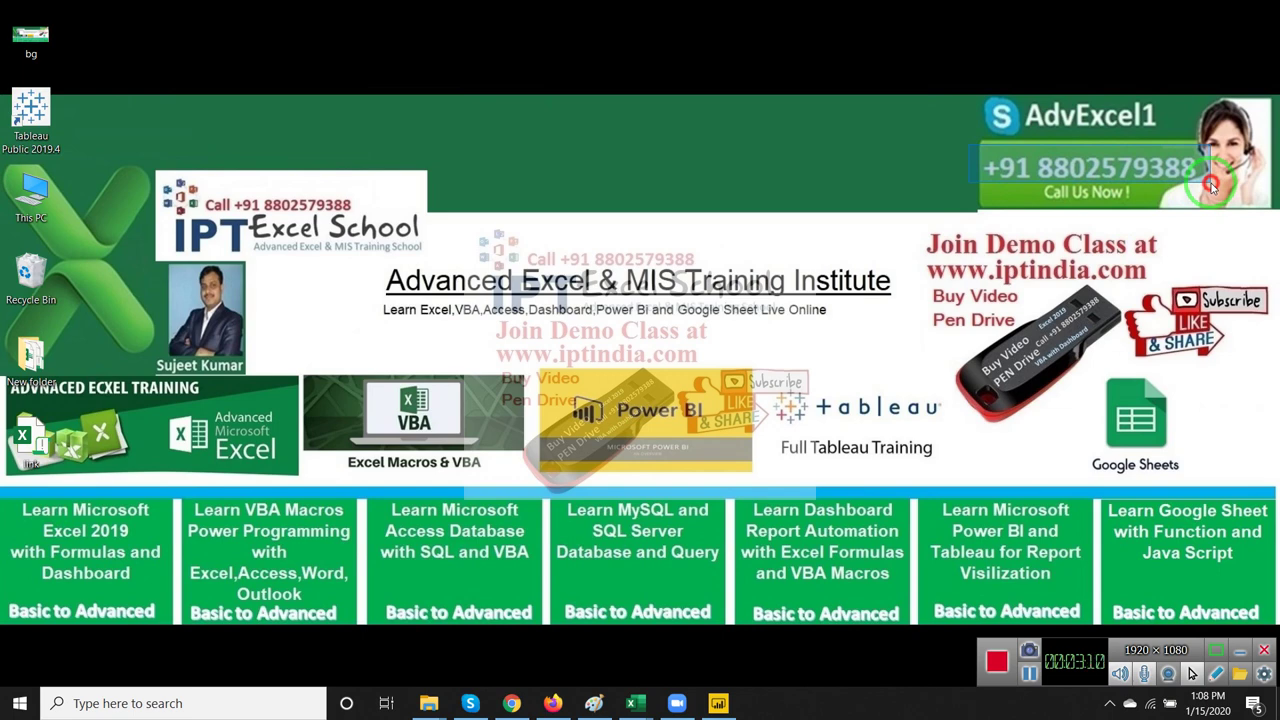
{"action": "left_click_drag", "start_coordinate": [972, 145], "coordinate": [1211, 186]}
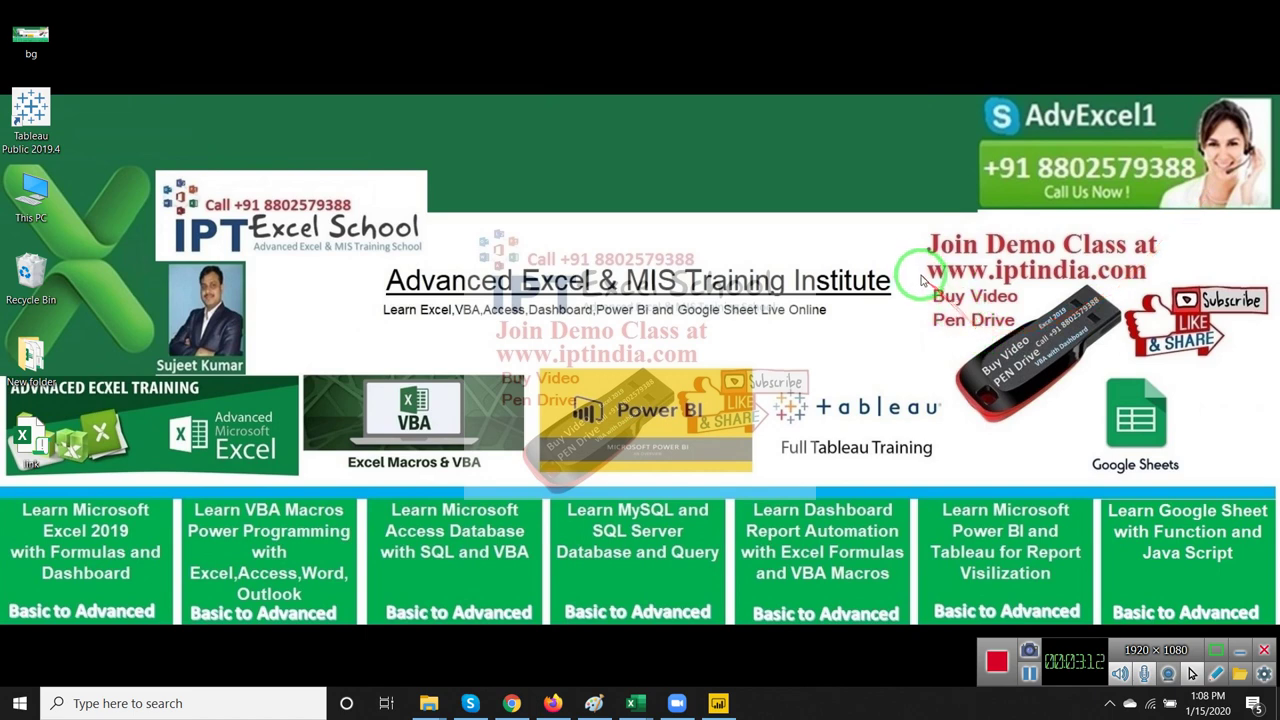
{"action": "left_click_drag", "start_coordinate": [928, 264], "coordinate": [1122, 426]}
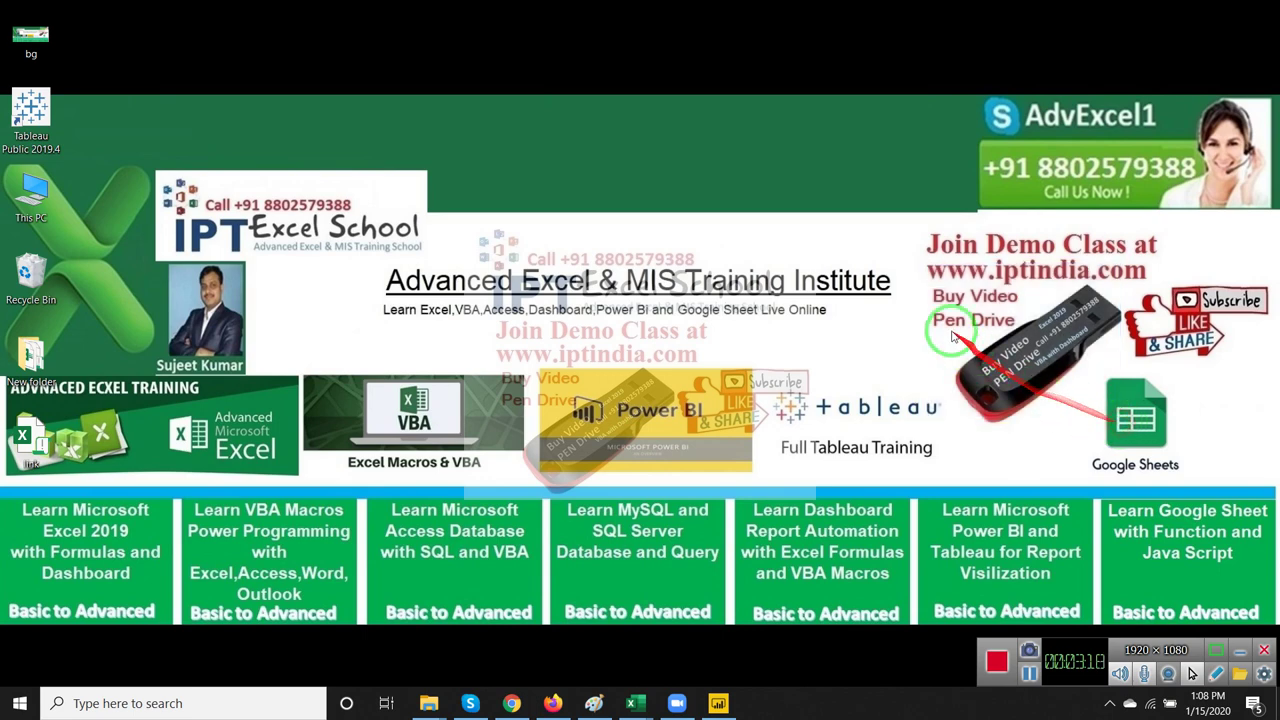
{"action": "left_click_drag", "start_coordinate": [924, 258], "coordinate": [1012, 264]}
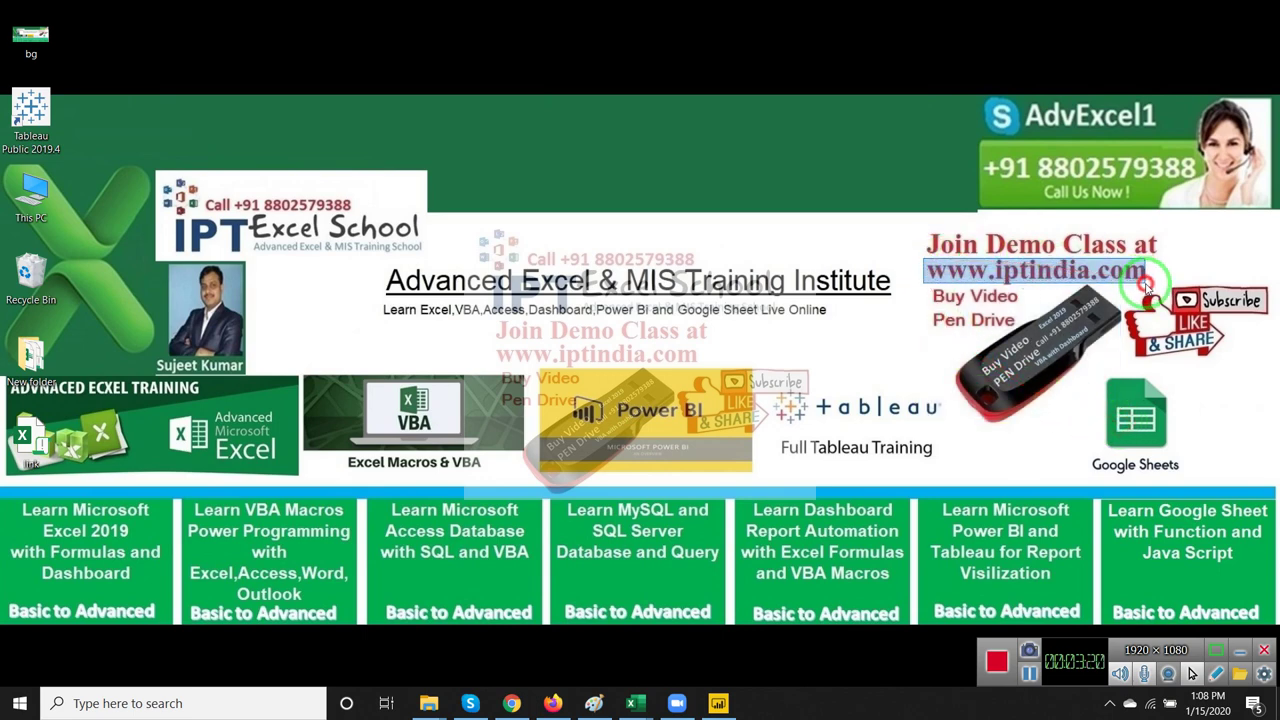
{"action": "left_click", "coordinate": [1145, 284]}
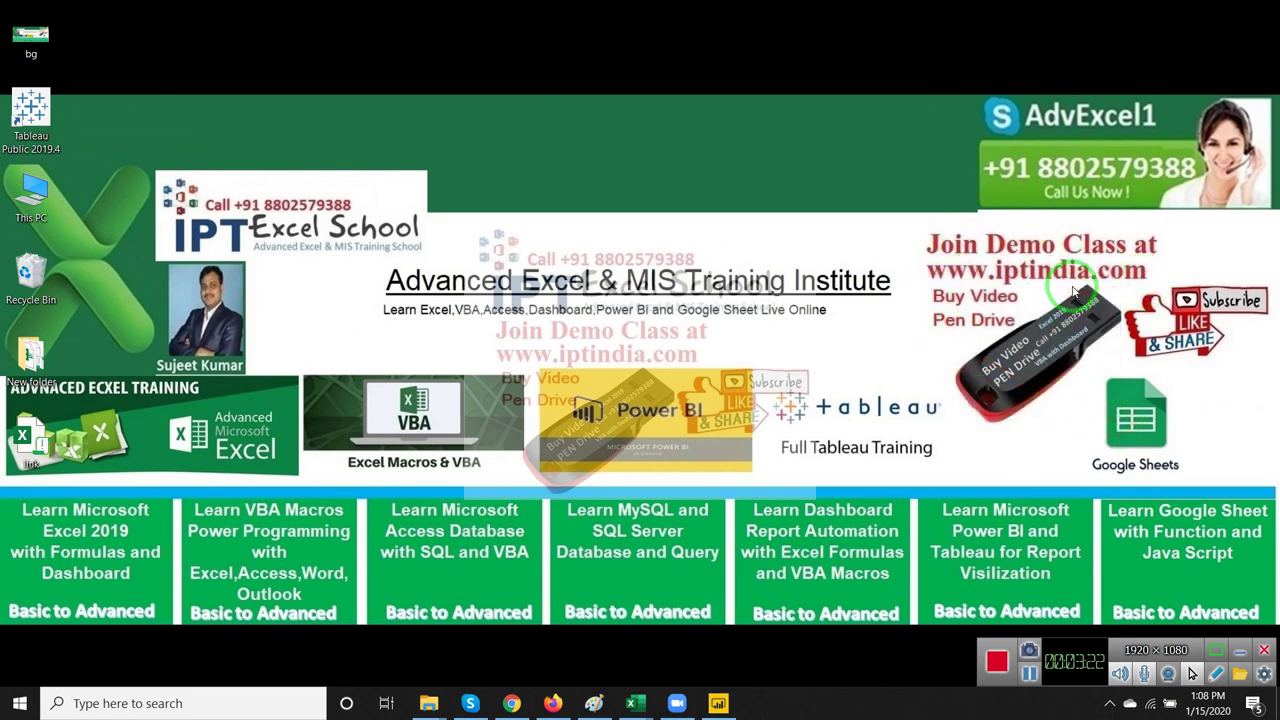